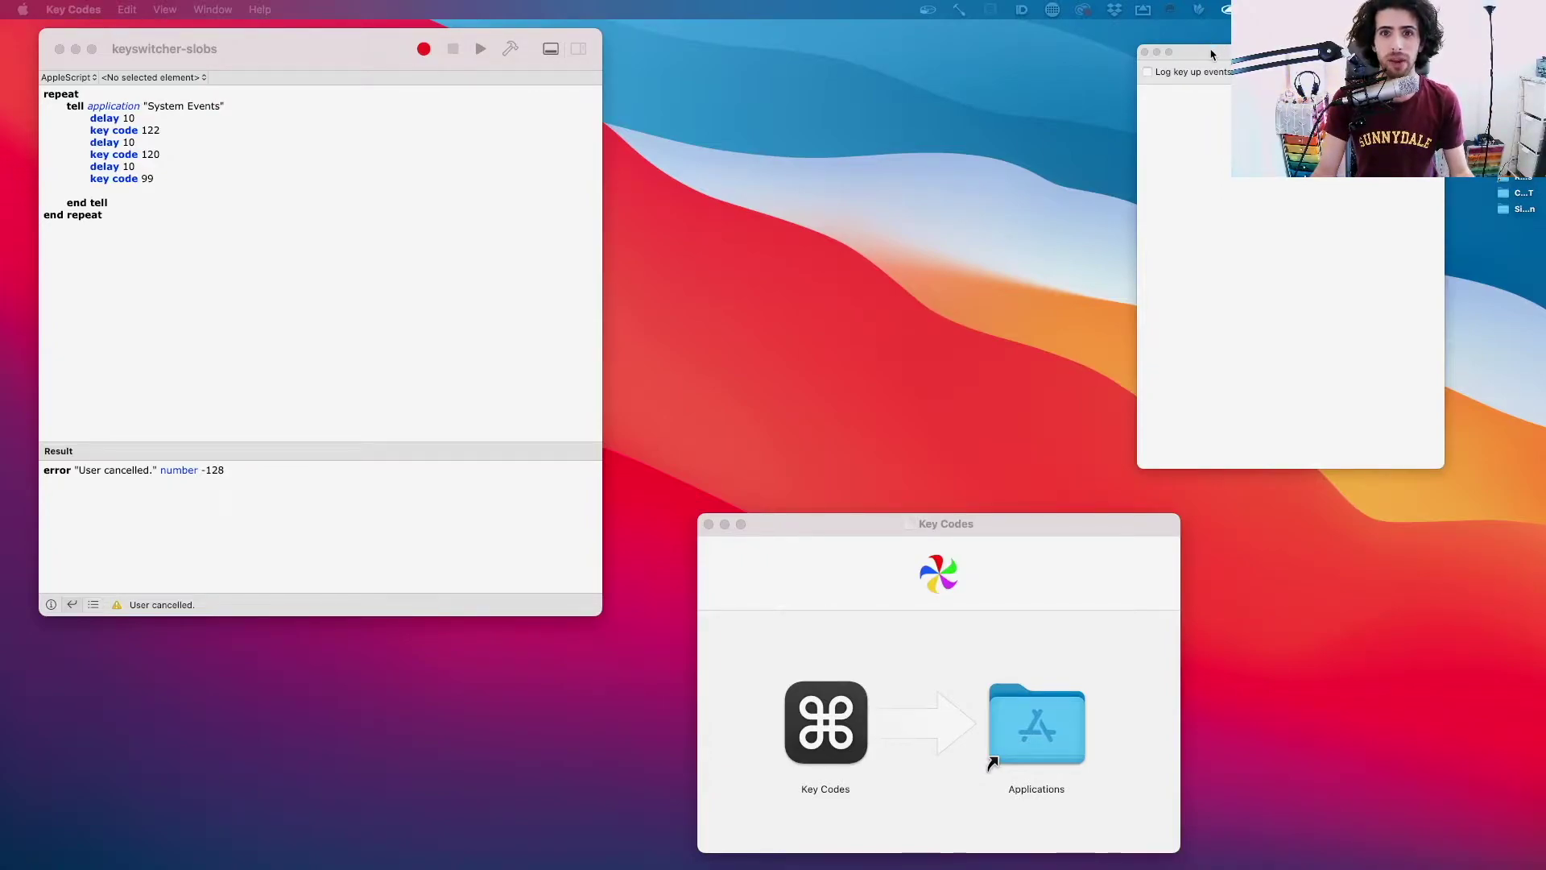
Move the Key Codes key-event log window further right, near the screen's right edge
left_click_drag(1210, 54, 1281, 38)
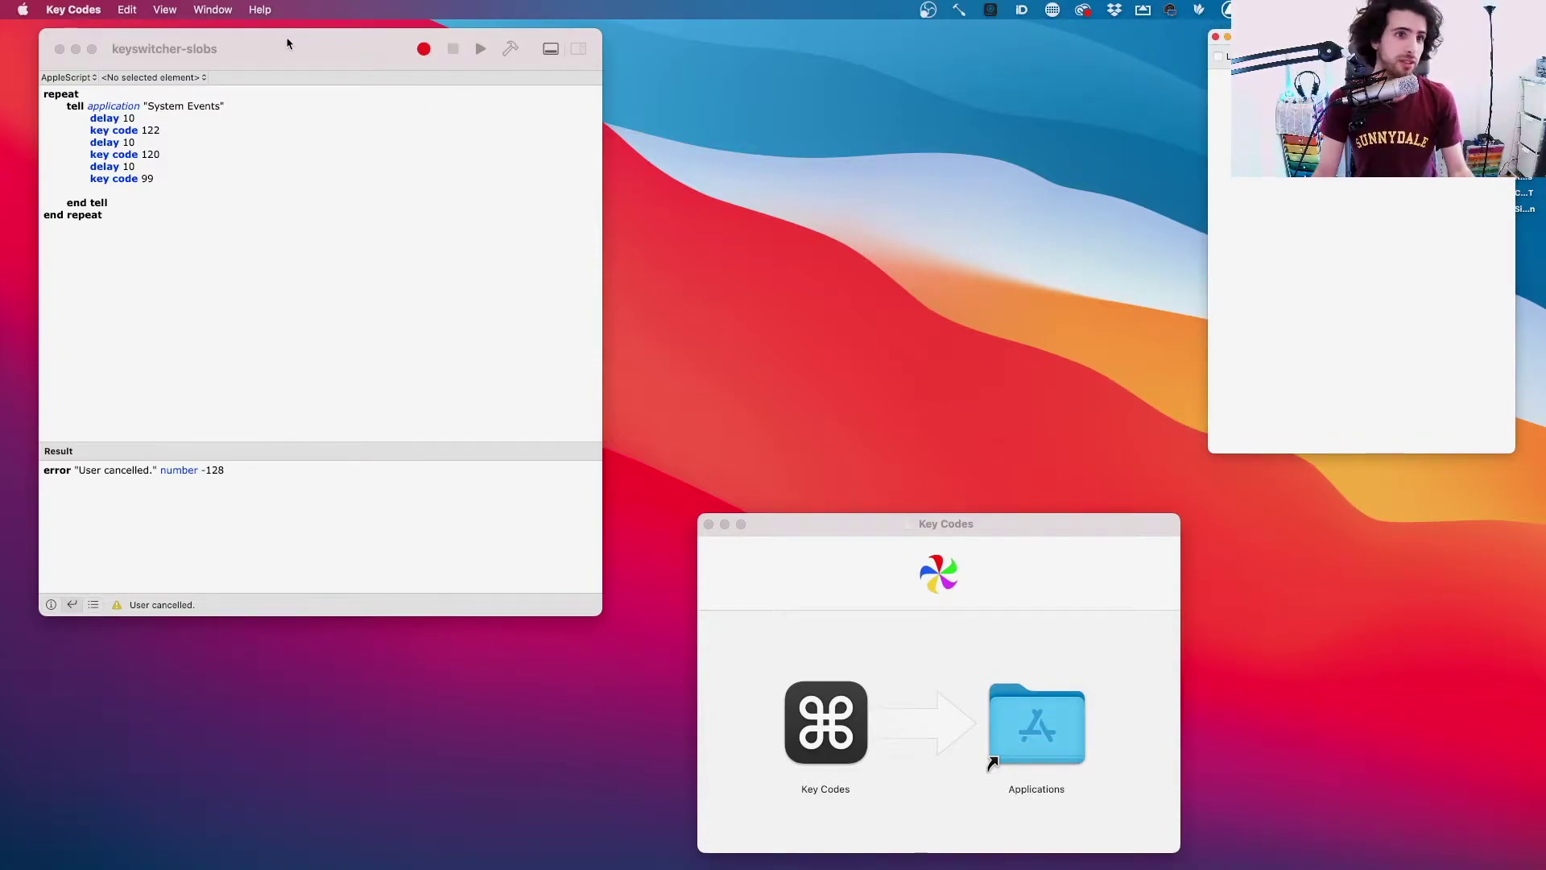
Bring the keyswitcher-slobs script forward and highlight the repeat loop, a delay 10 line and key code 122
left_click_drag(285, 50, 298, 75)
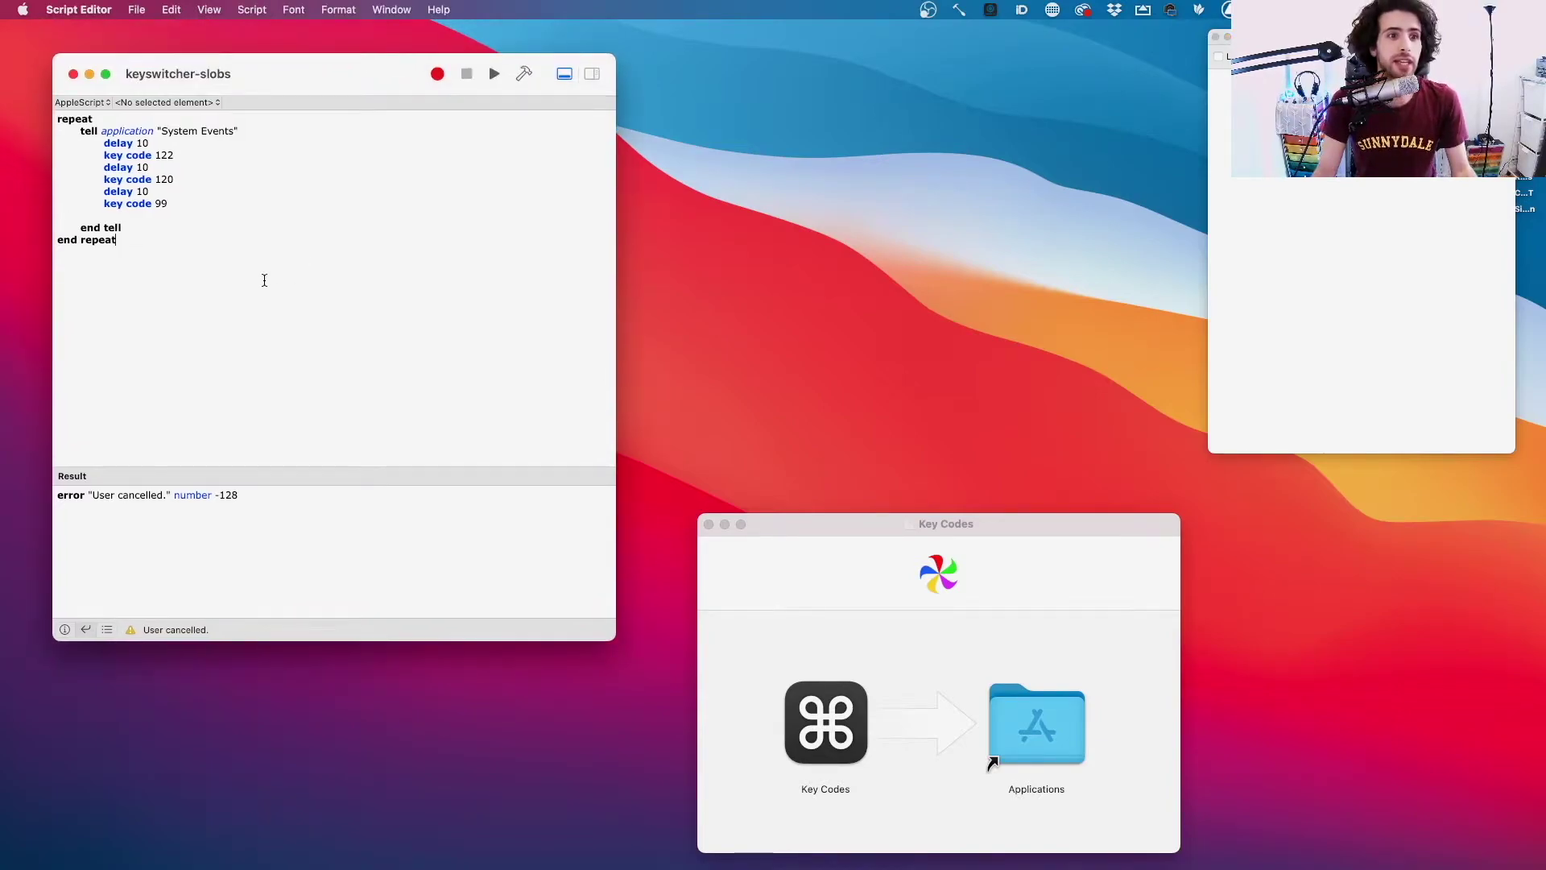
left_click_drag(215, 279, 2, 104)
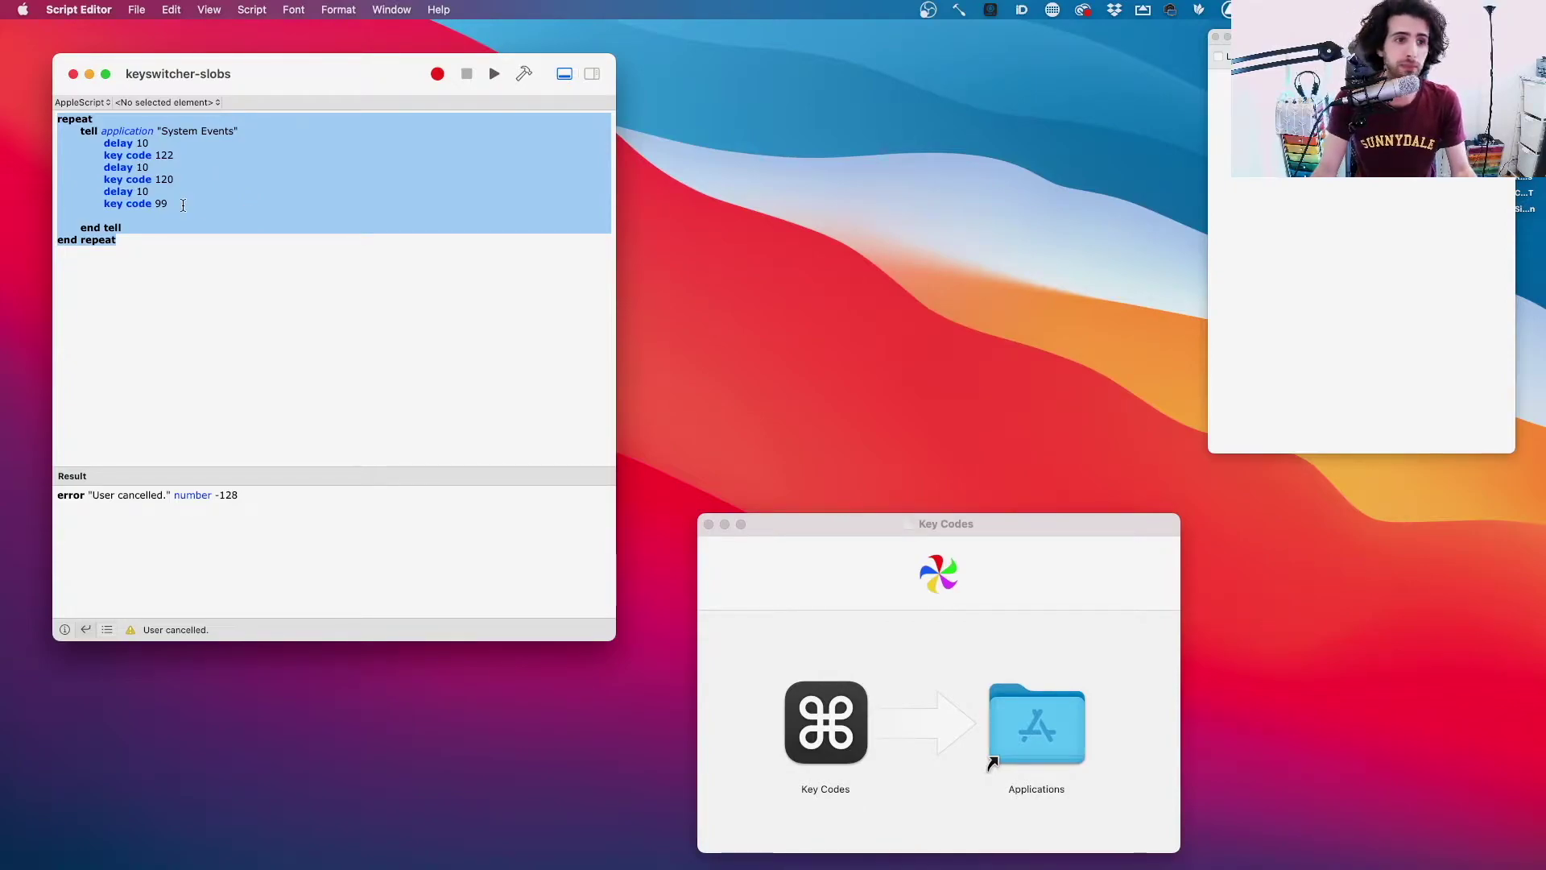
left_click(174, 258)
left_click_drag(175, 258, 2, 108)
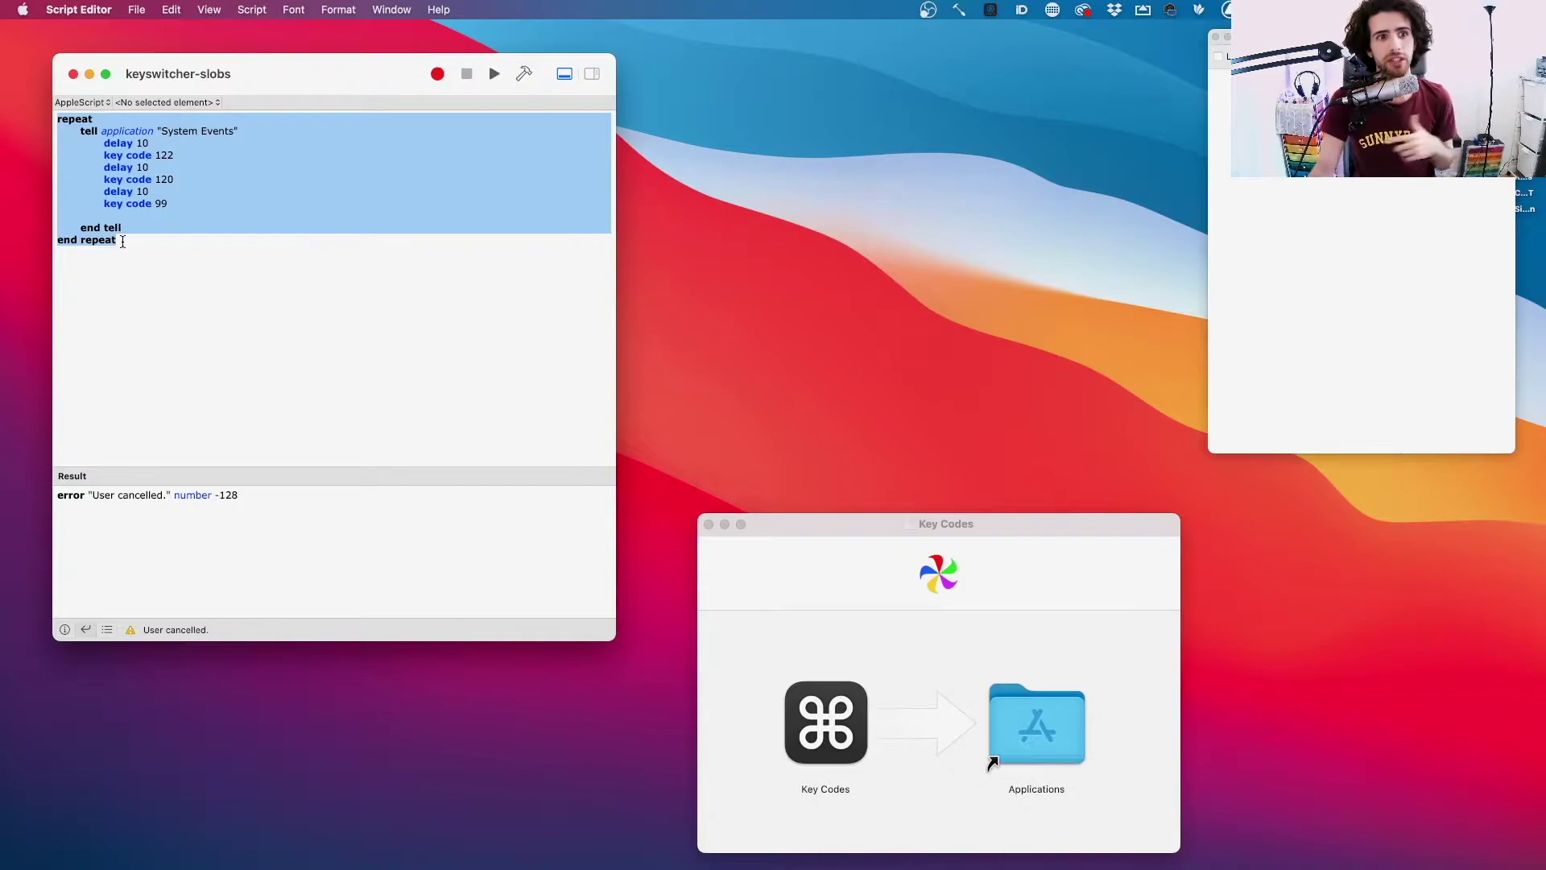
triple_click(166, 143)
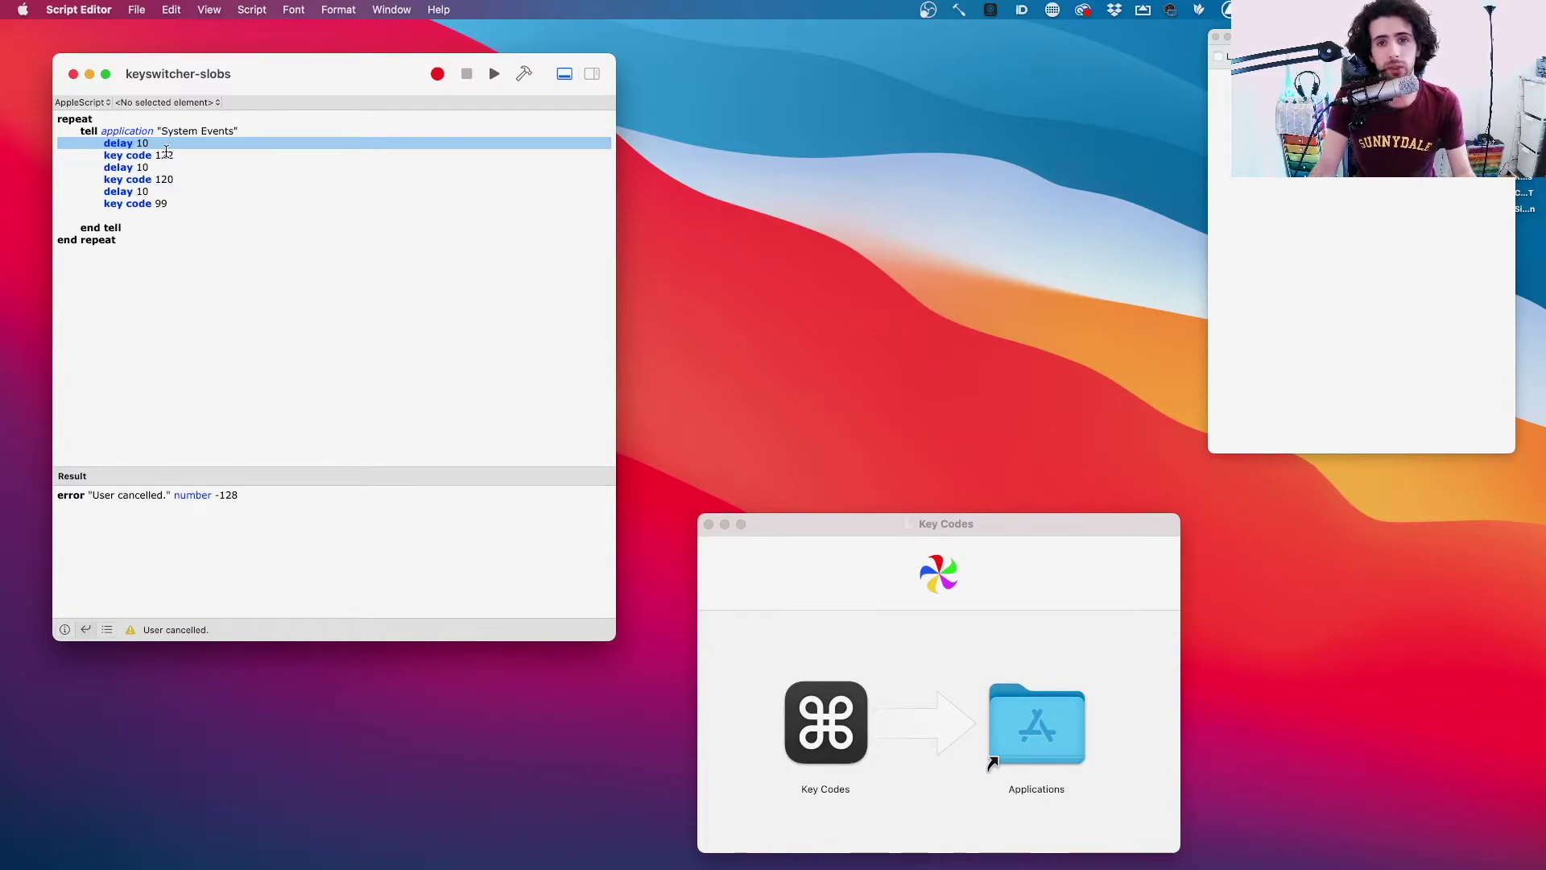
double_click(164, 156)
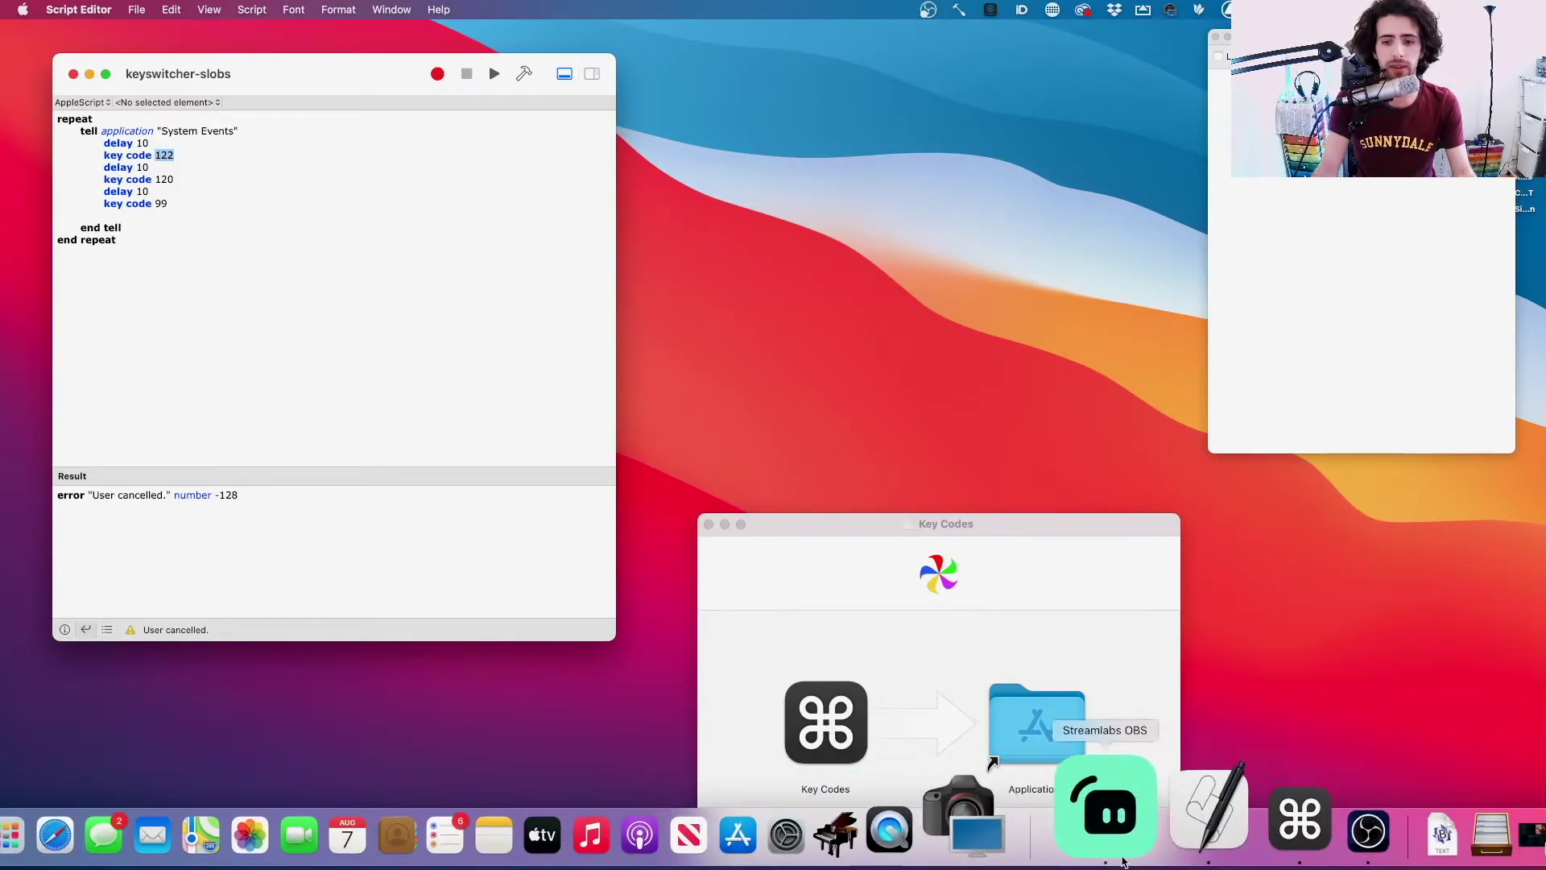
Shrink the Streamlabs OBS window, run the scene-switching script, and bring OBS forward to watch scenes change
left_click(1123, 860)
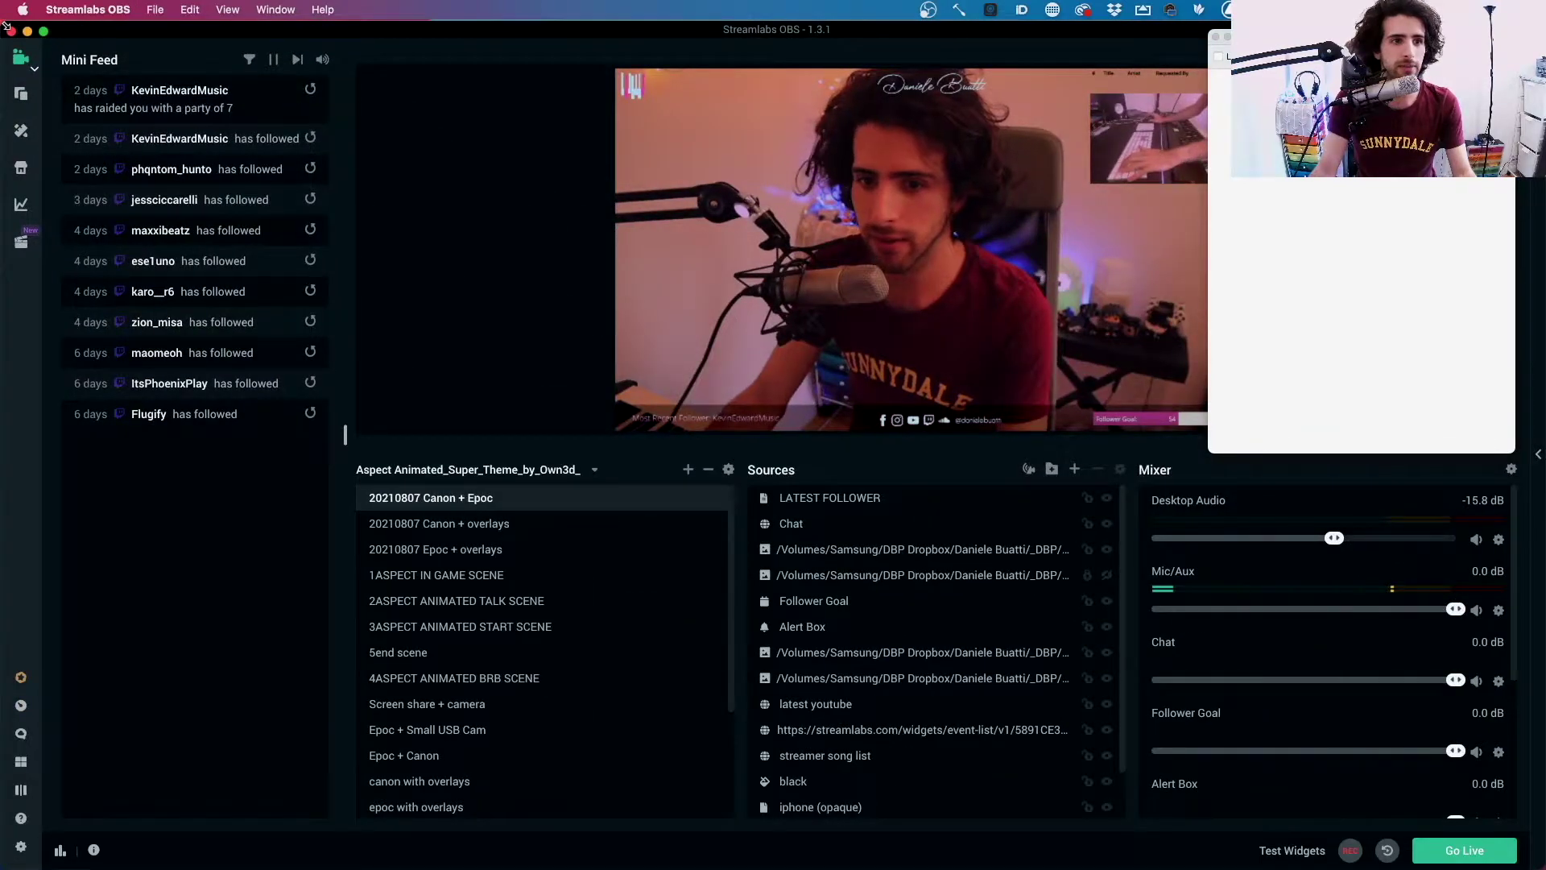
left_click_drag(4, 23, 414, 172)
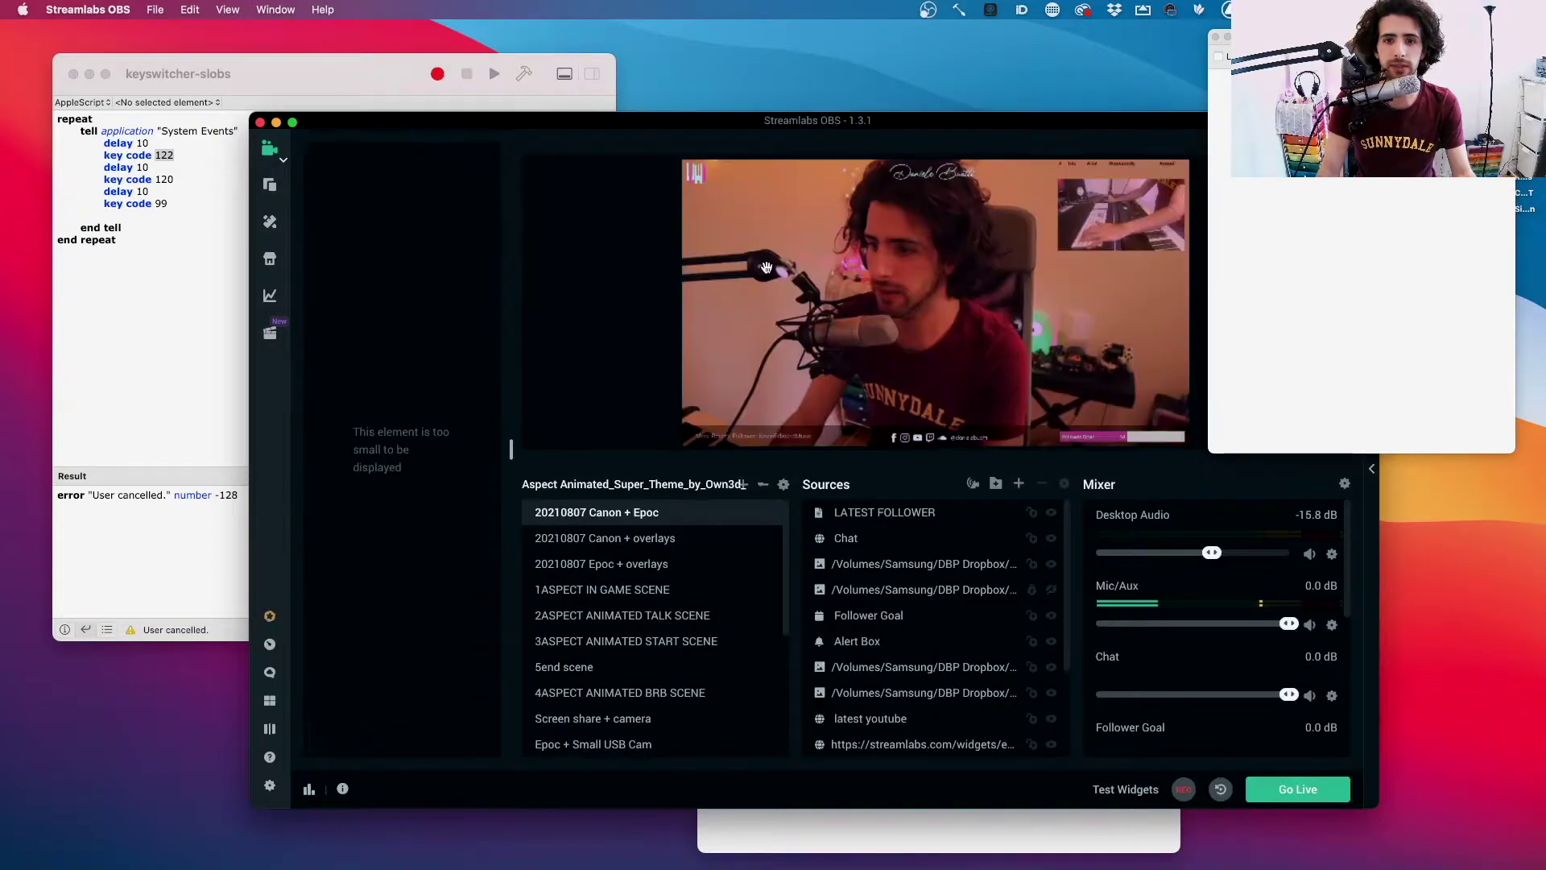
left_click_drag(141, 74, 101, 49)
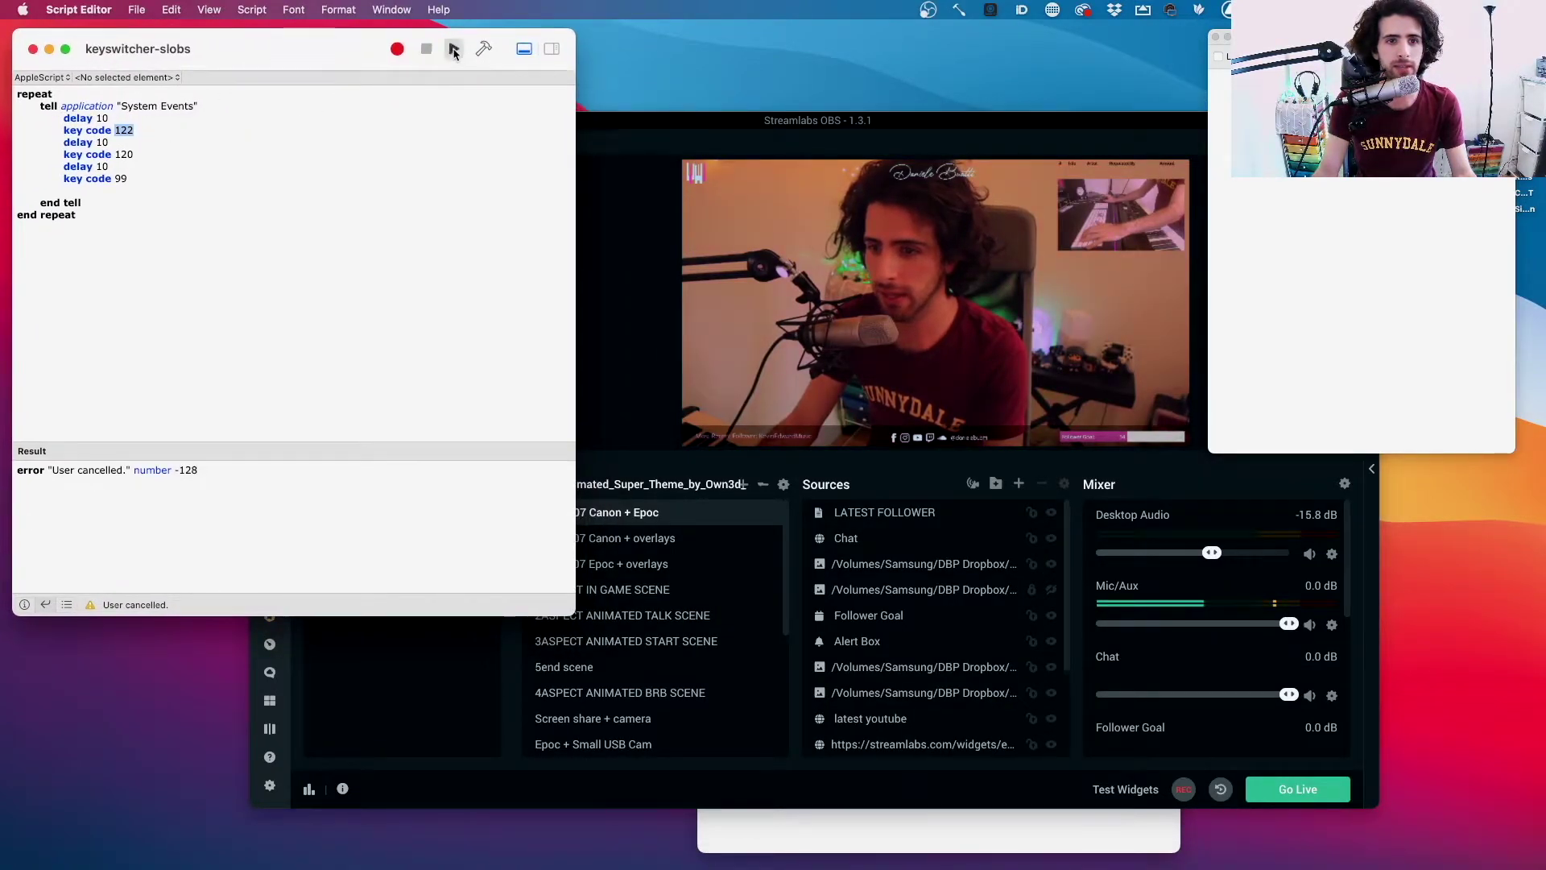
left_click(454, 49)
left_click(662, 116)
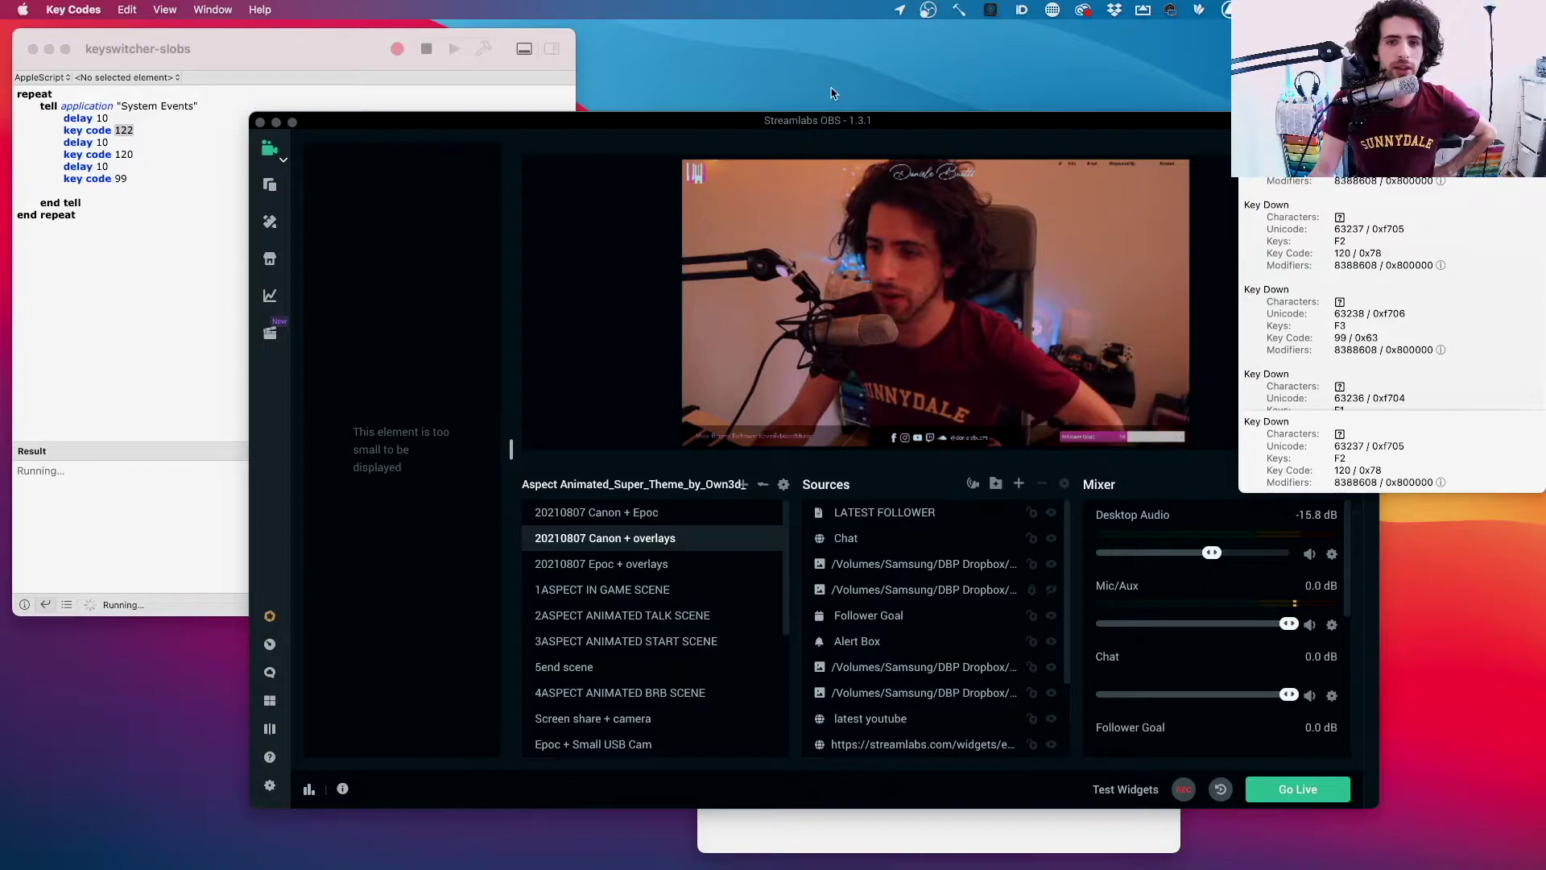
Open Streamlabs OBS Preferences, move the settings window left, and show the Hotkeys page
left_click_drag(677, 122, 652, 90)
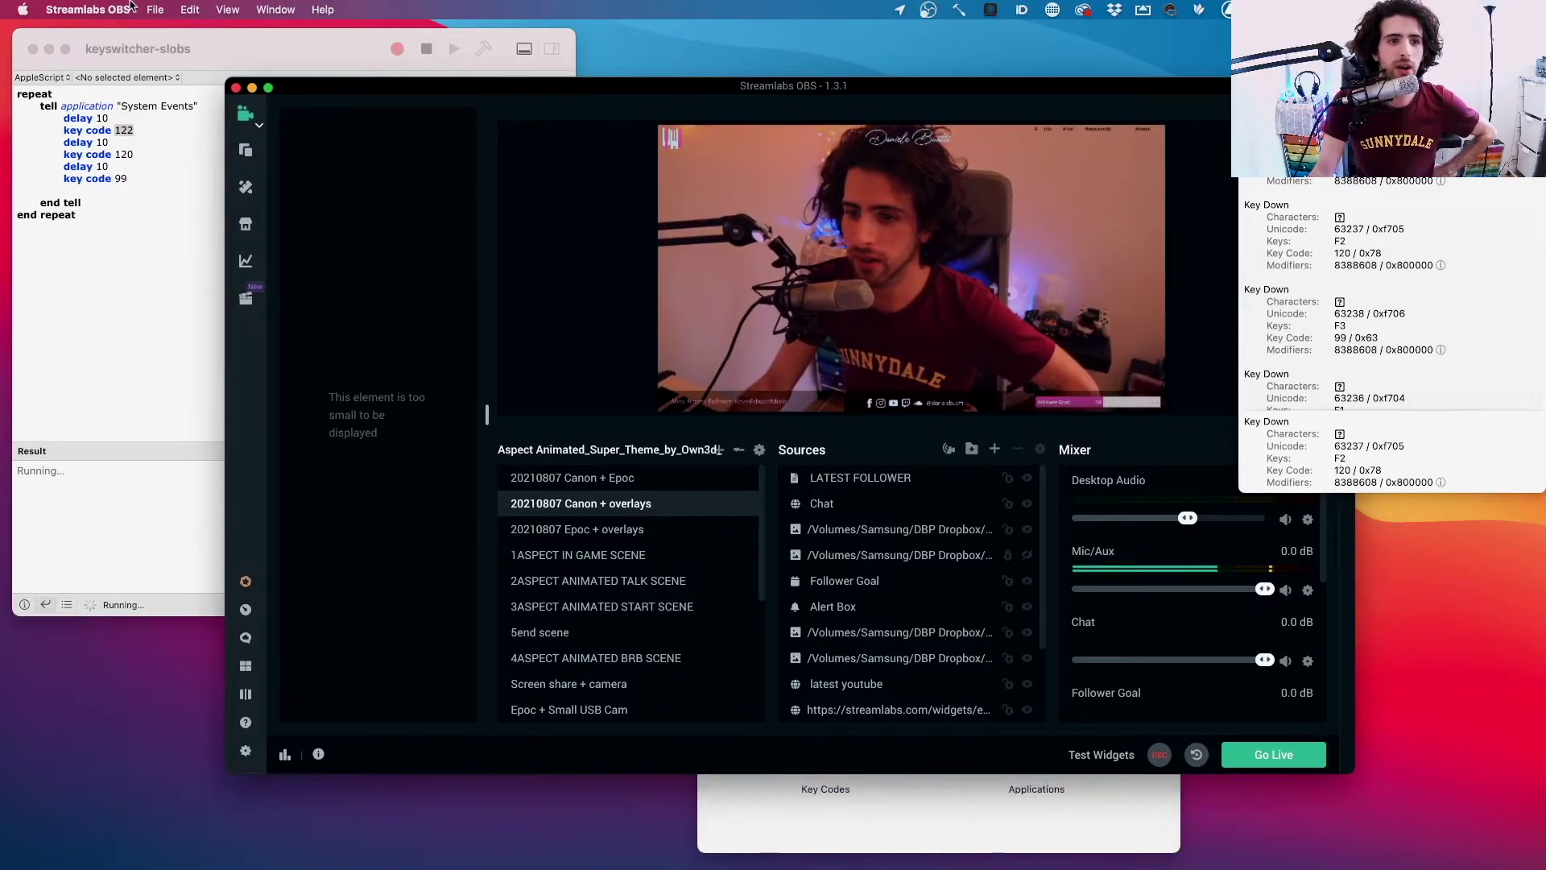
left_click(86, 9)
left_click(80, 49)
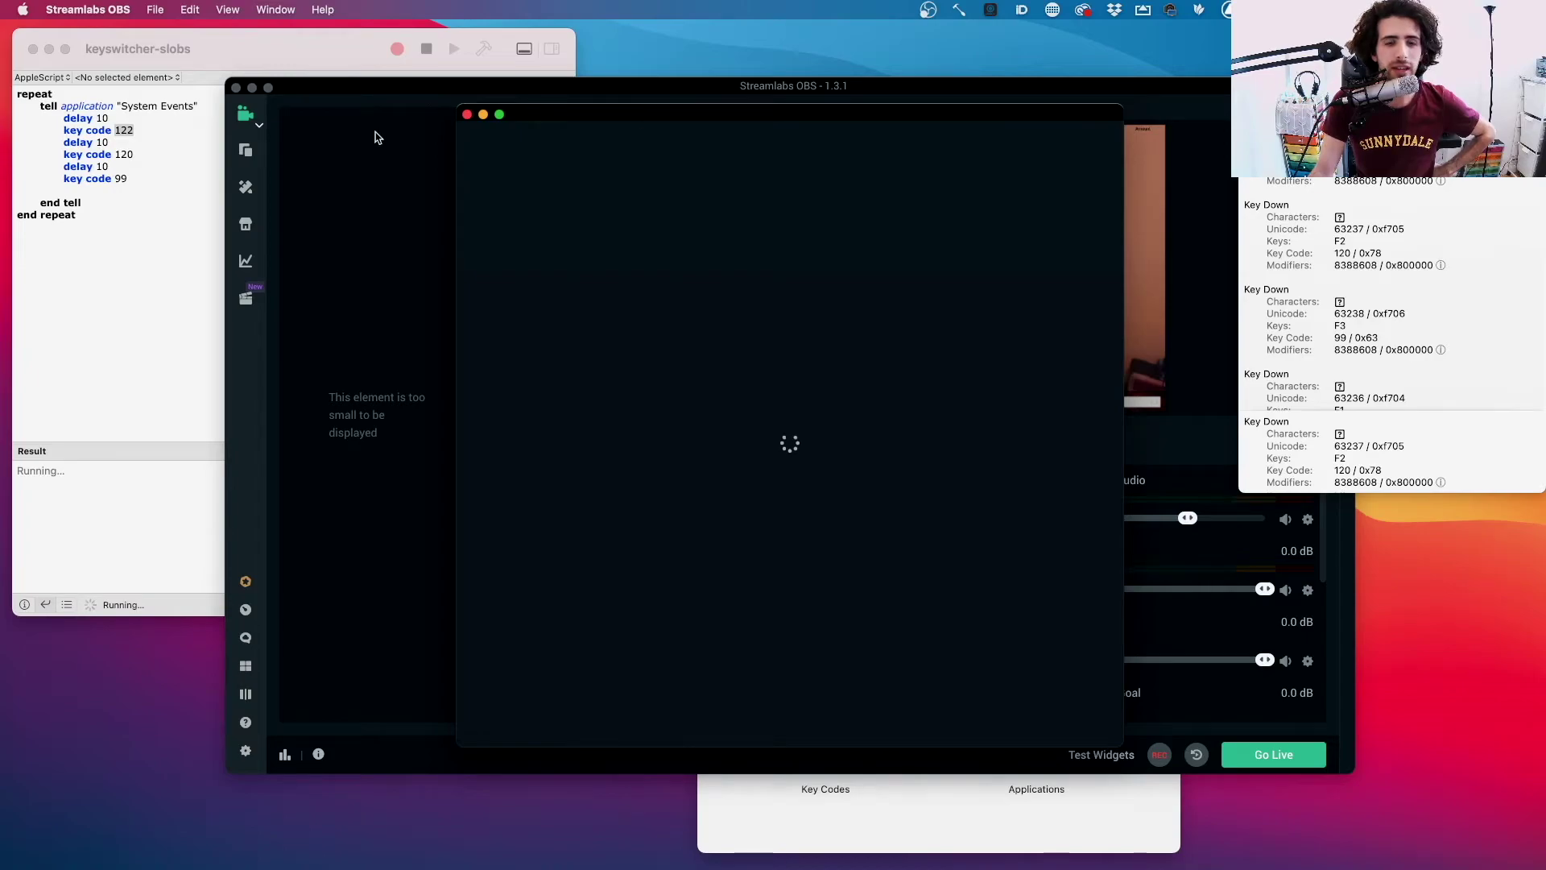
left_click_drag(570, 114, 135, 115)
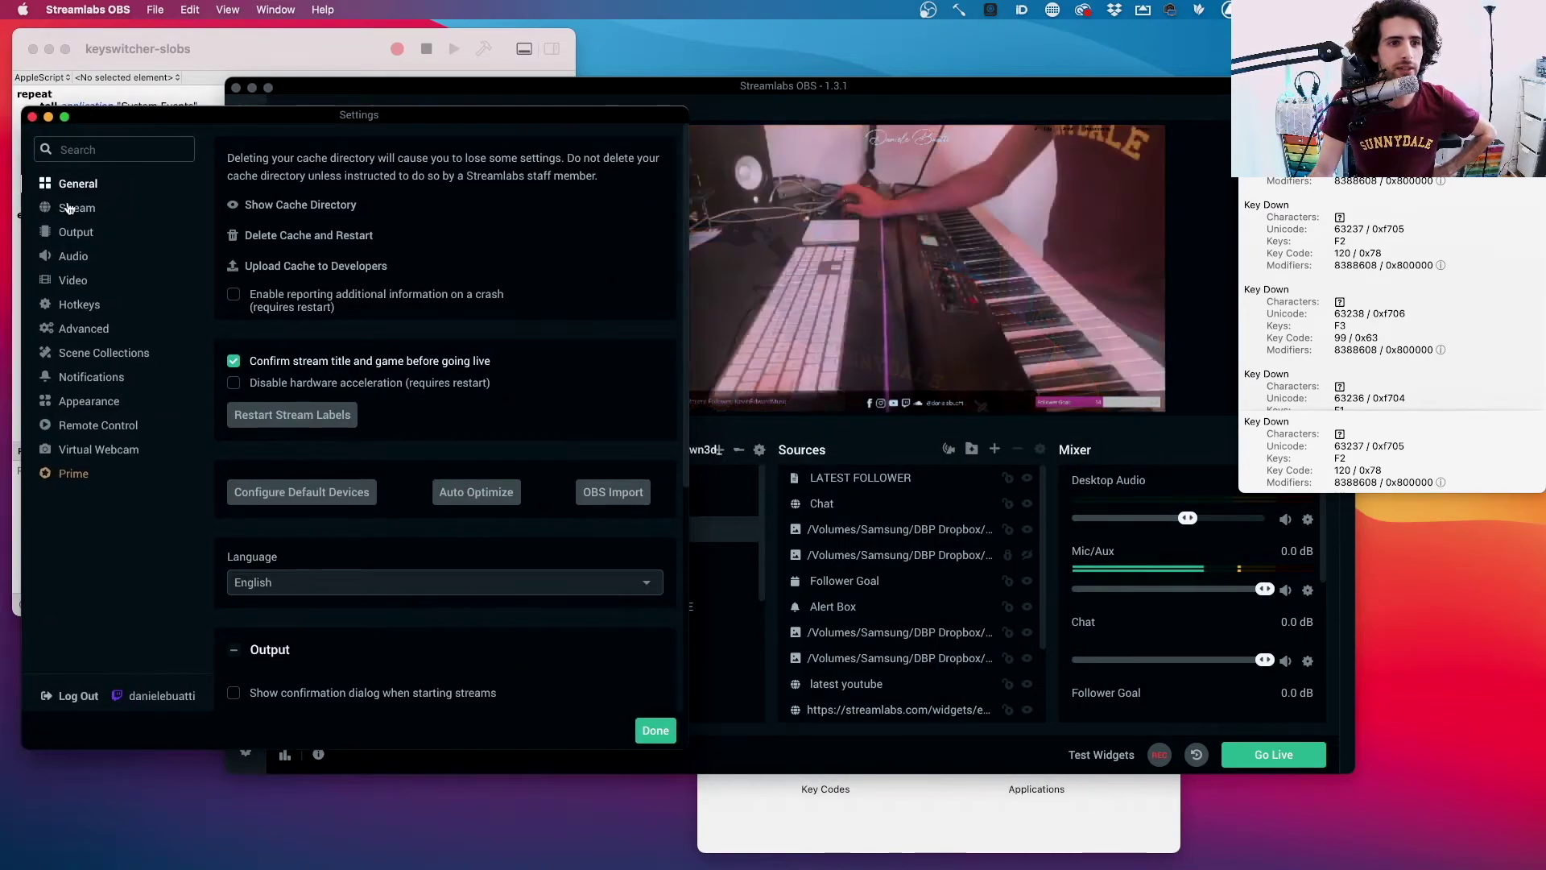
left_click(78, 305)
Expand the 20210807 Canon + Epoc scene hotkeys to show its F1 binding
scroll(249, 334, "down", 10)
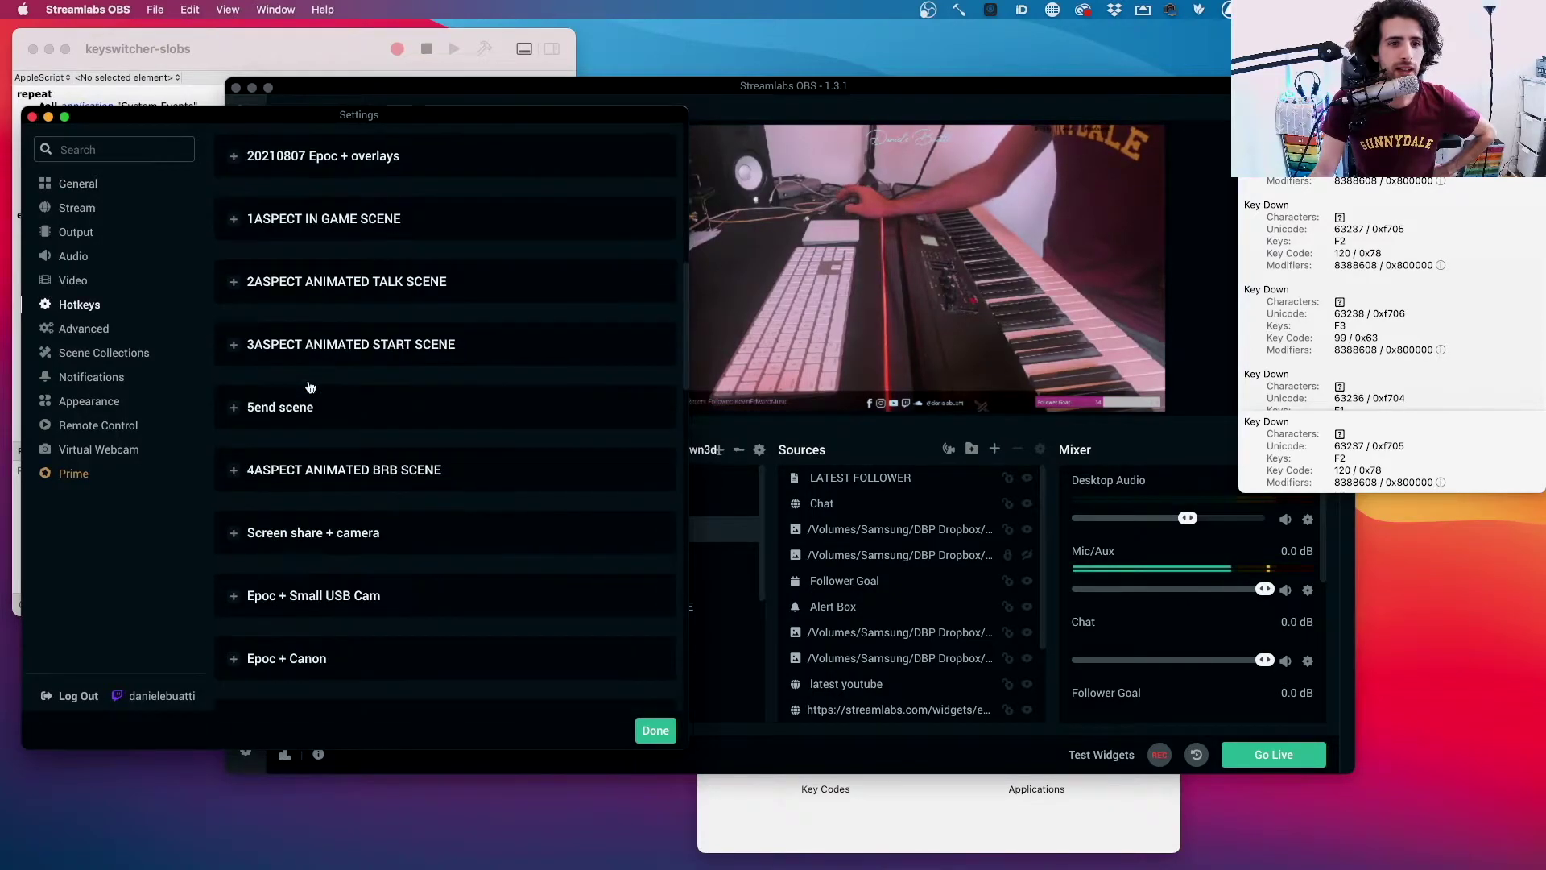
scroll(330, 191, "up", 3)
left_click(329, 191)
scroll(330, 370, "down", 15)
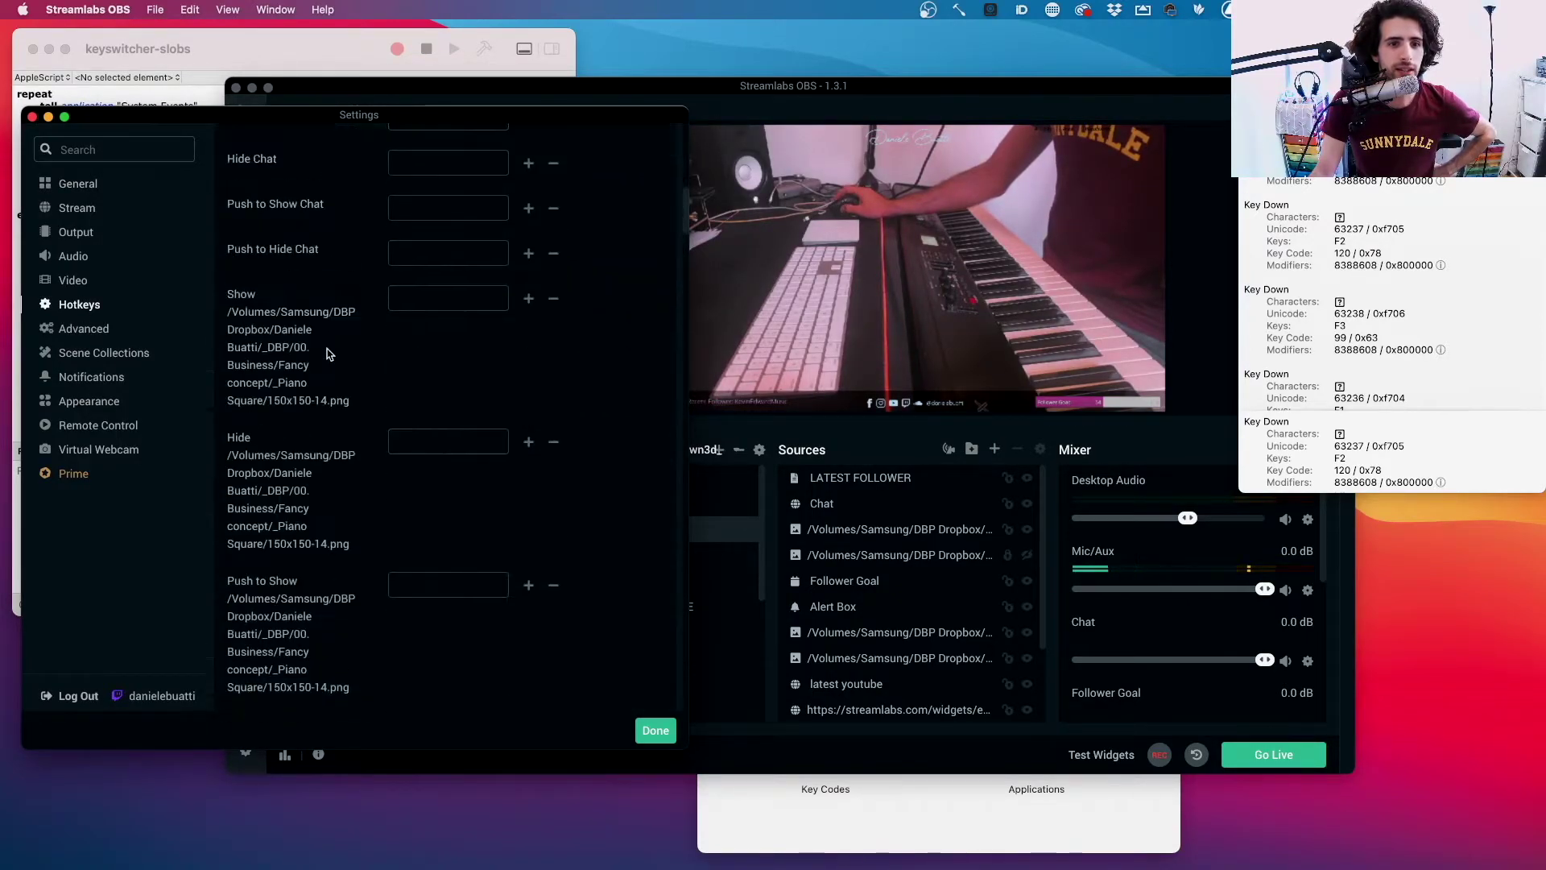
scroll(331, 395, "down", 20)
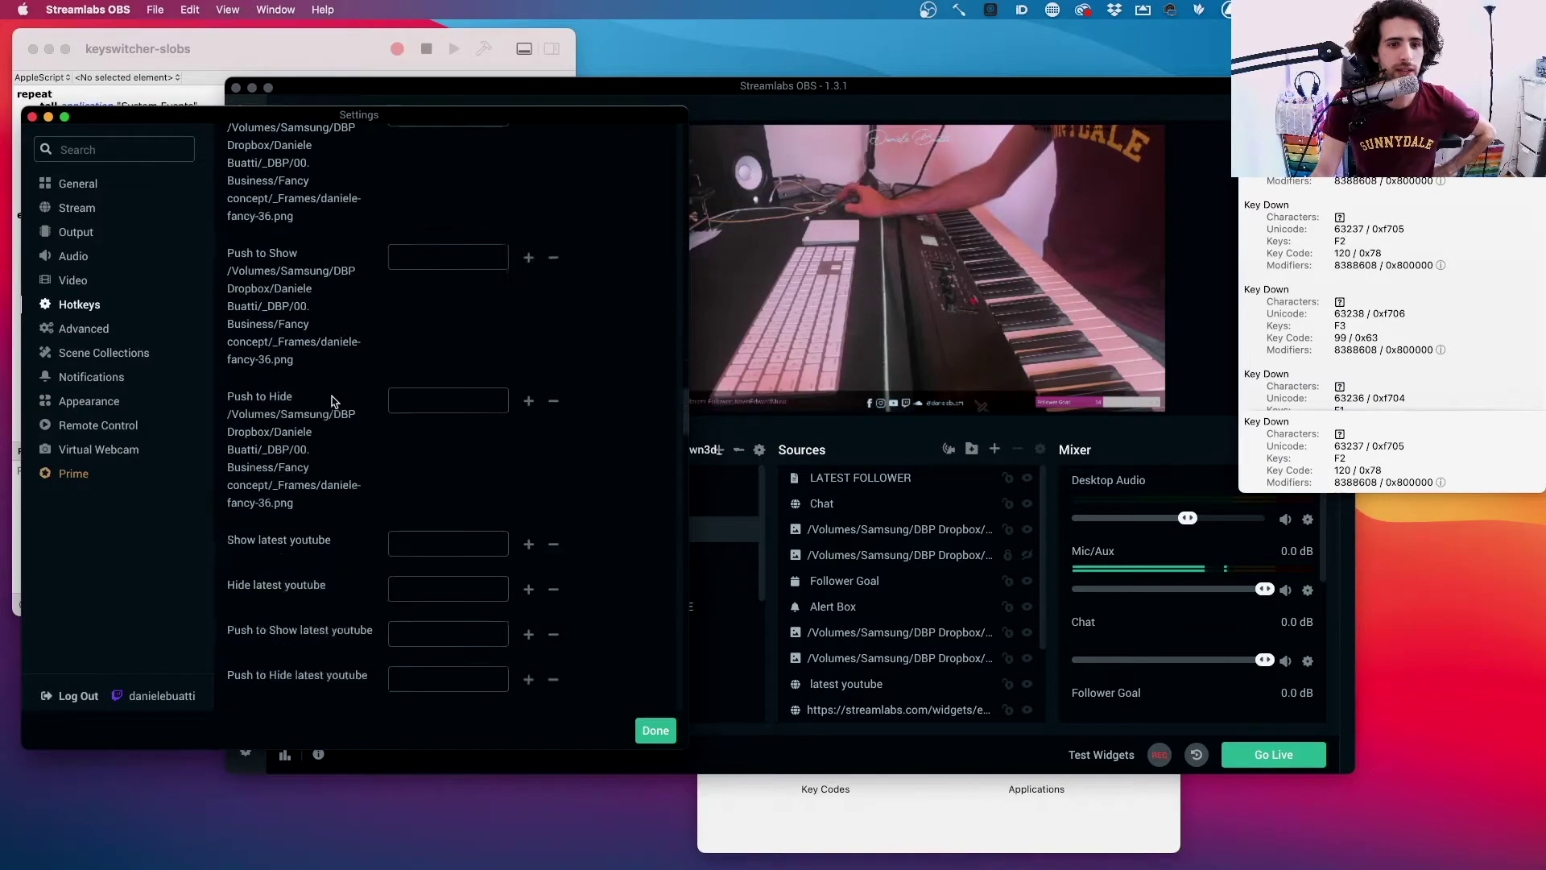
scroll(333, 401, "up", 3)
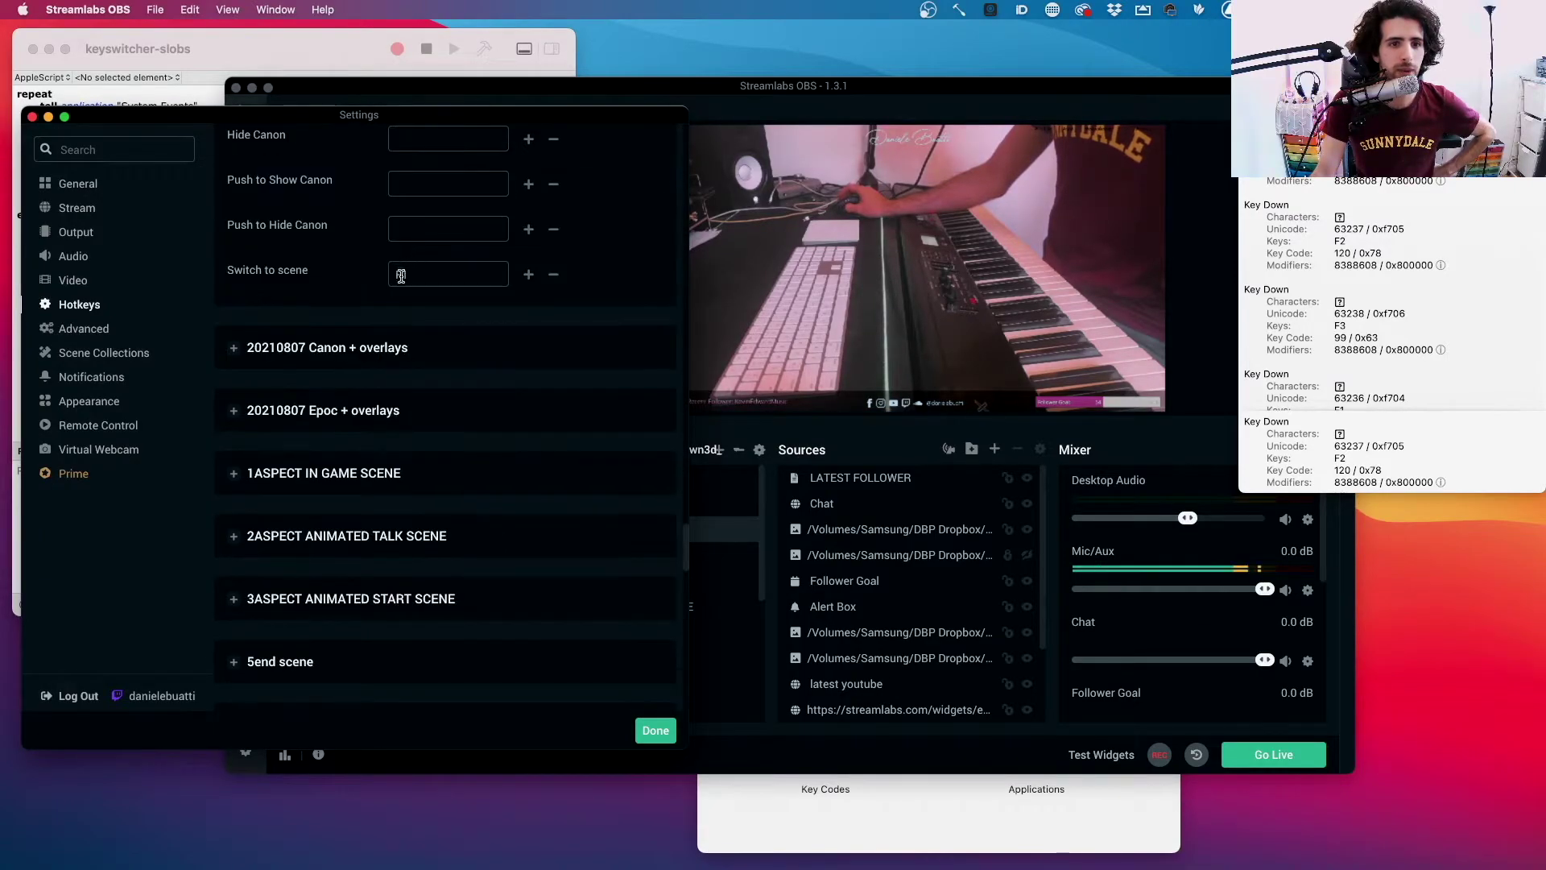
scroll(336, 366, "down", 3)
scroll(336, 366, "down", 5)
scroll(335, 366, "up", 8)
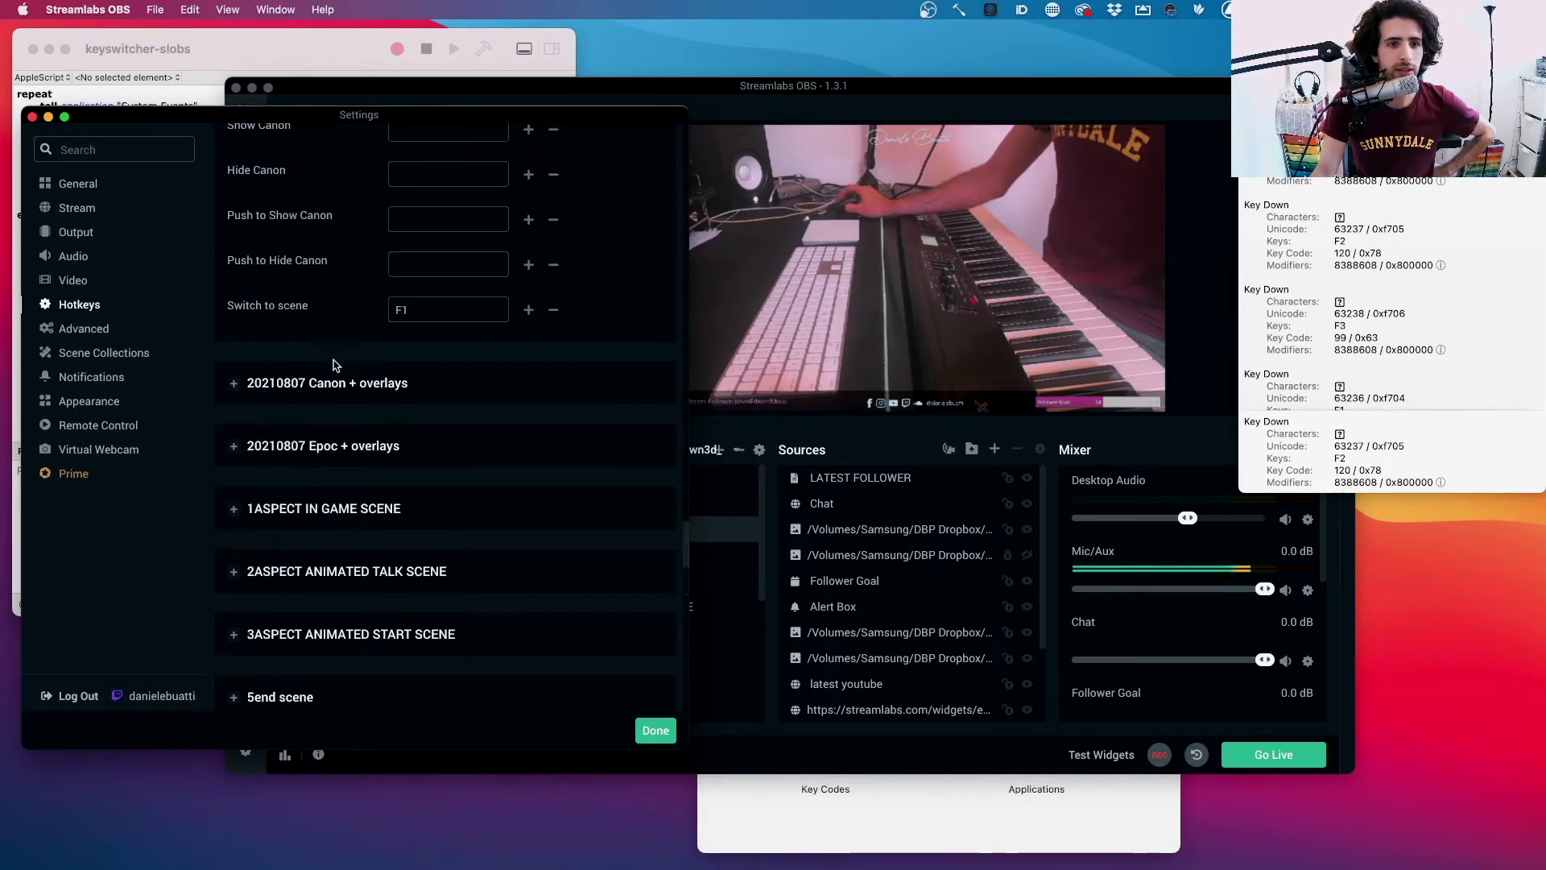
Expand the 20210807 Canon + overlays hotkeys to show F2, then return to Script Editor
left_click(331, 385)
scroll(334, 381, "down", 15)
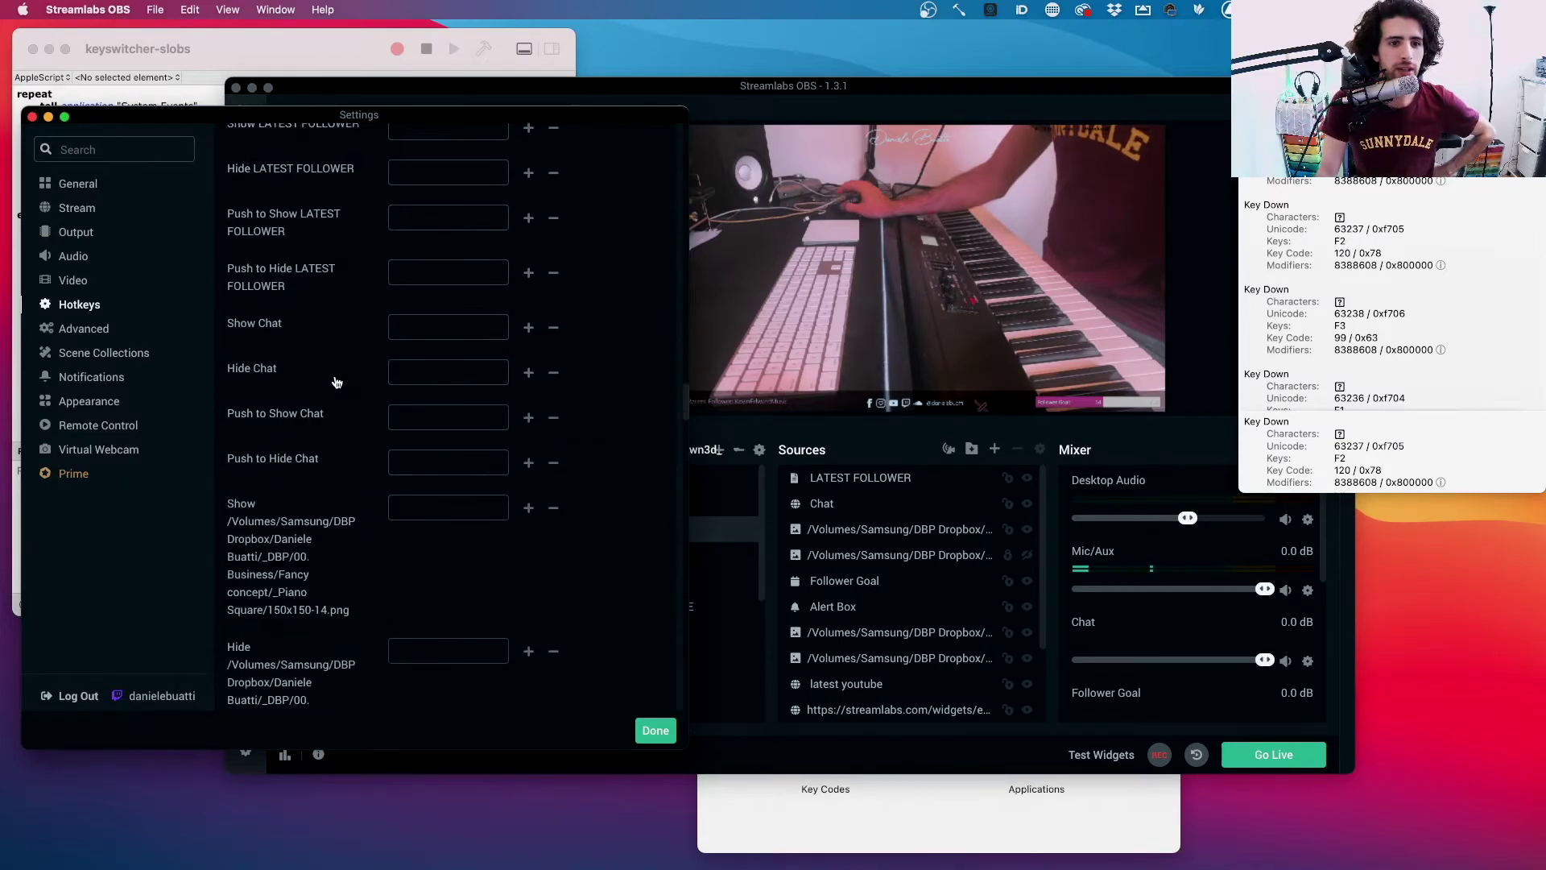
scroll(336, 381, "down", 20)
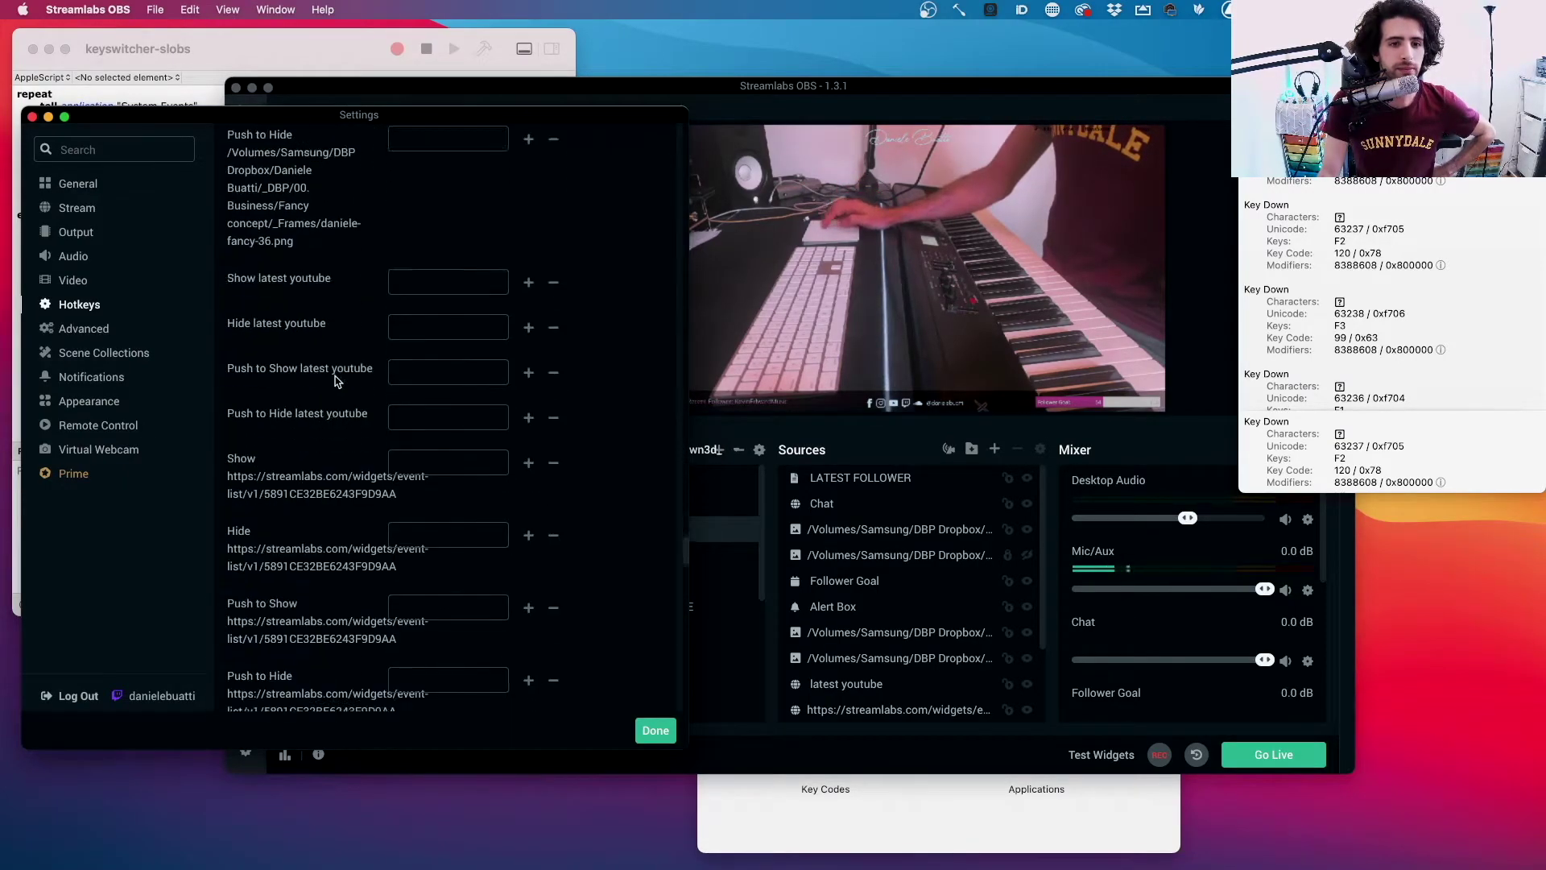
scroll(335, 380, "down", 5)
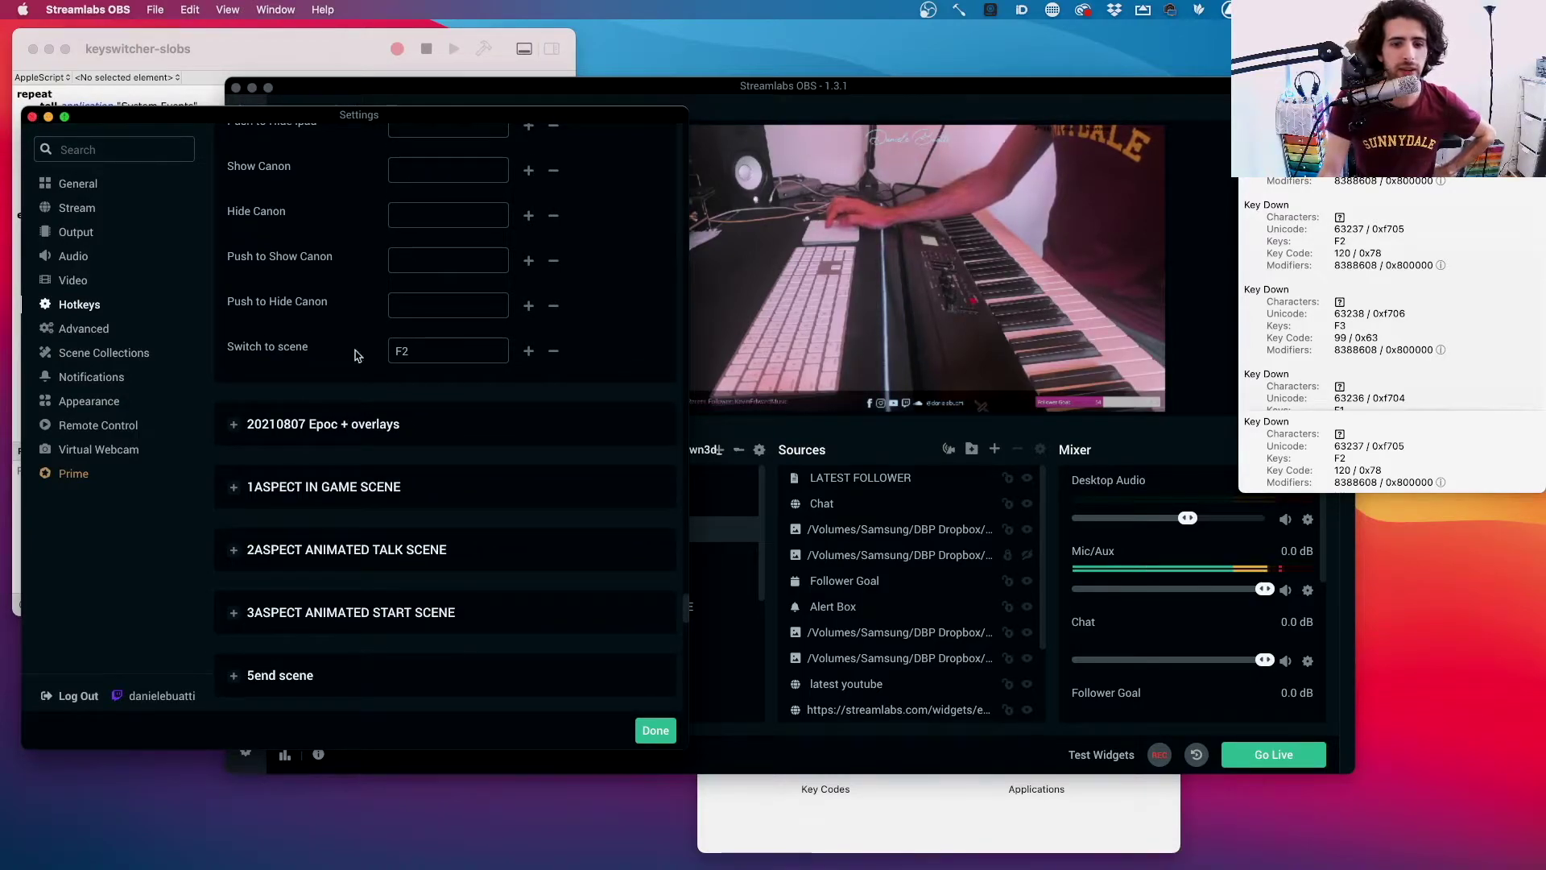
left_click(194, 56)
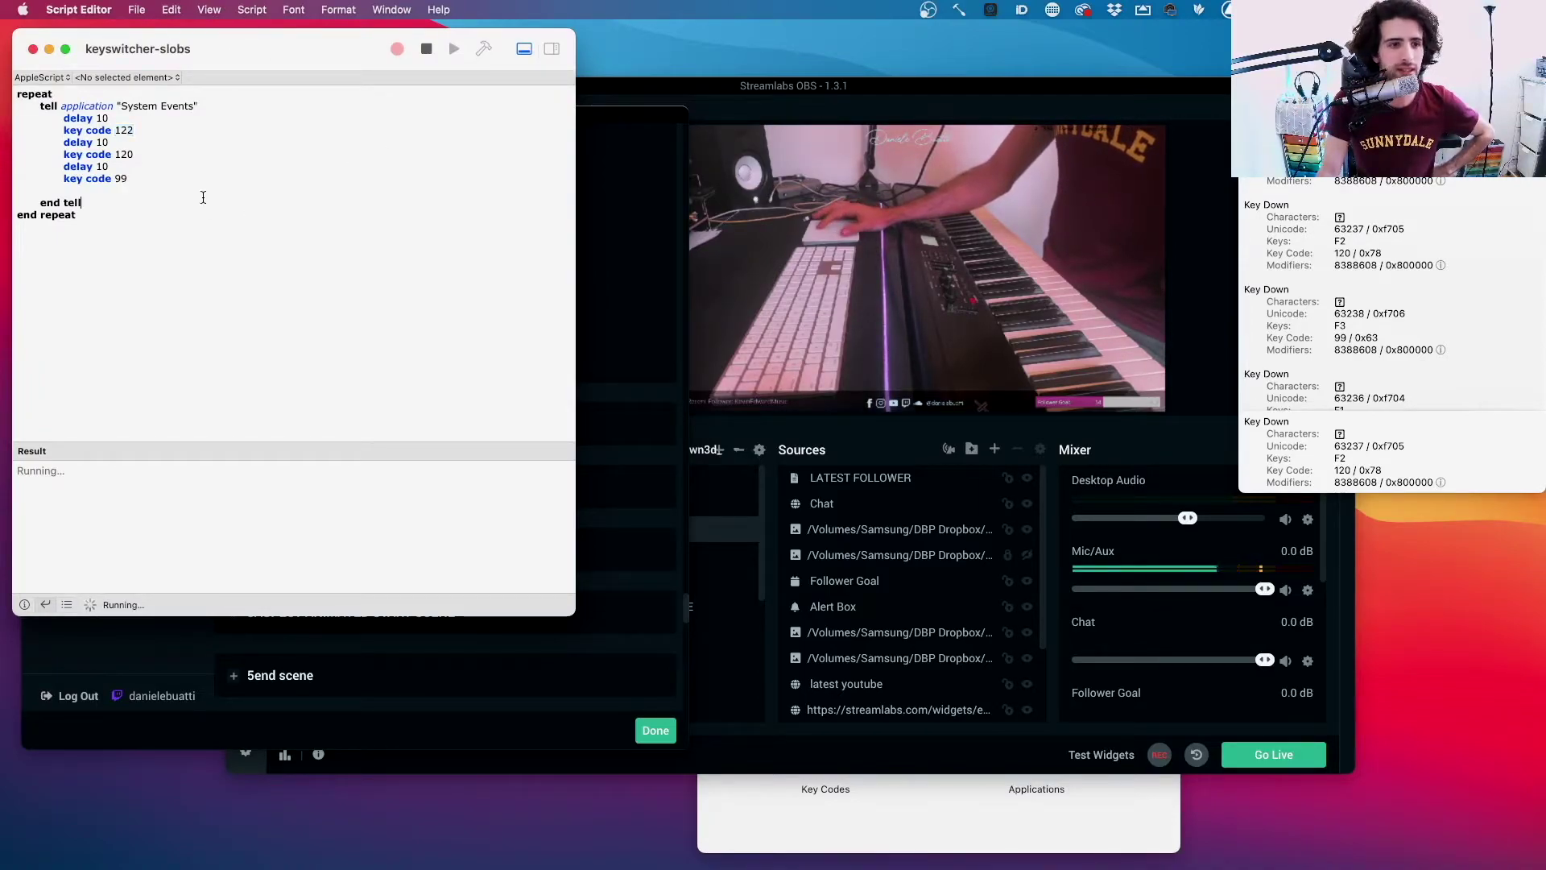
Select and deselect the running script text, then move Streamlabs OBS left in front of it
key("super+a")
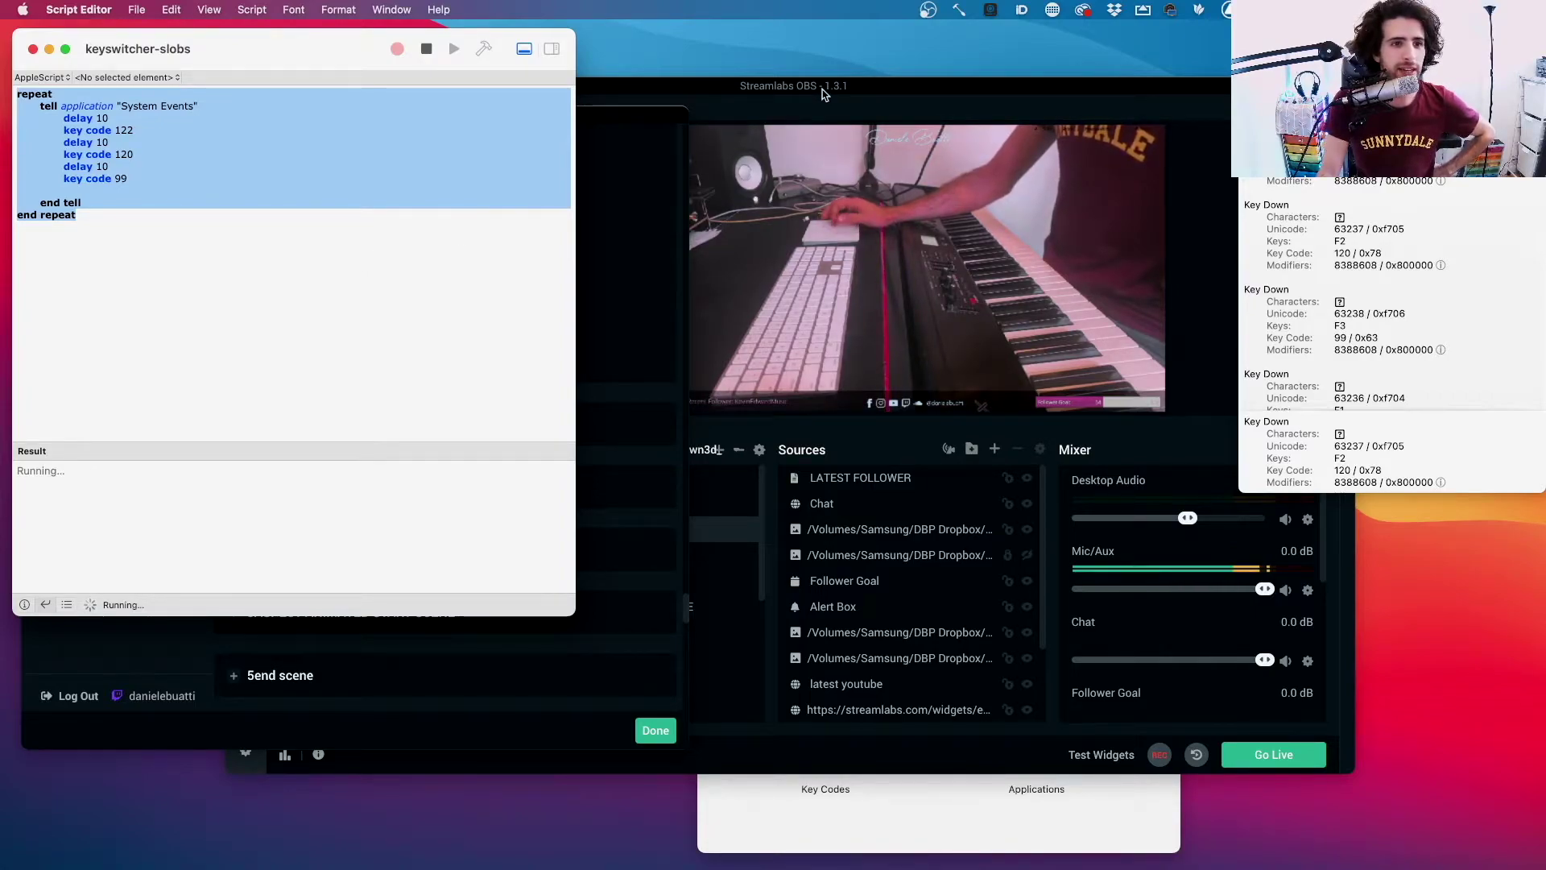
left_click(181, 167)
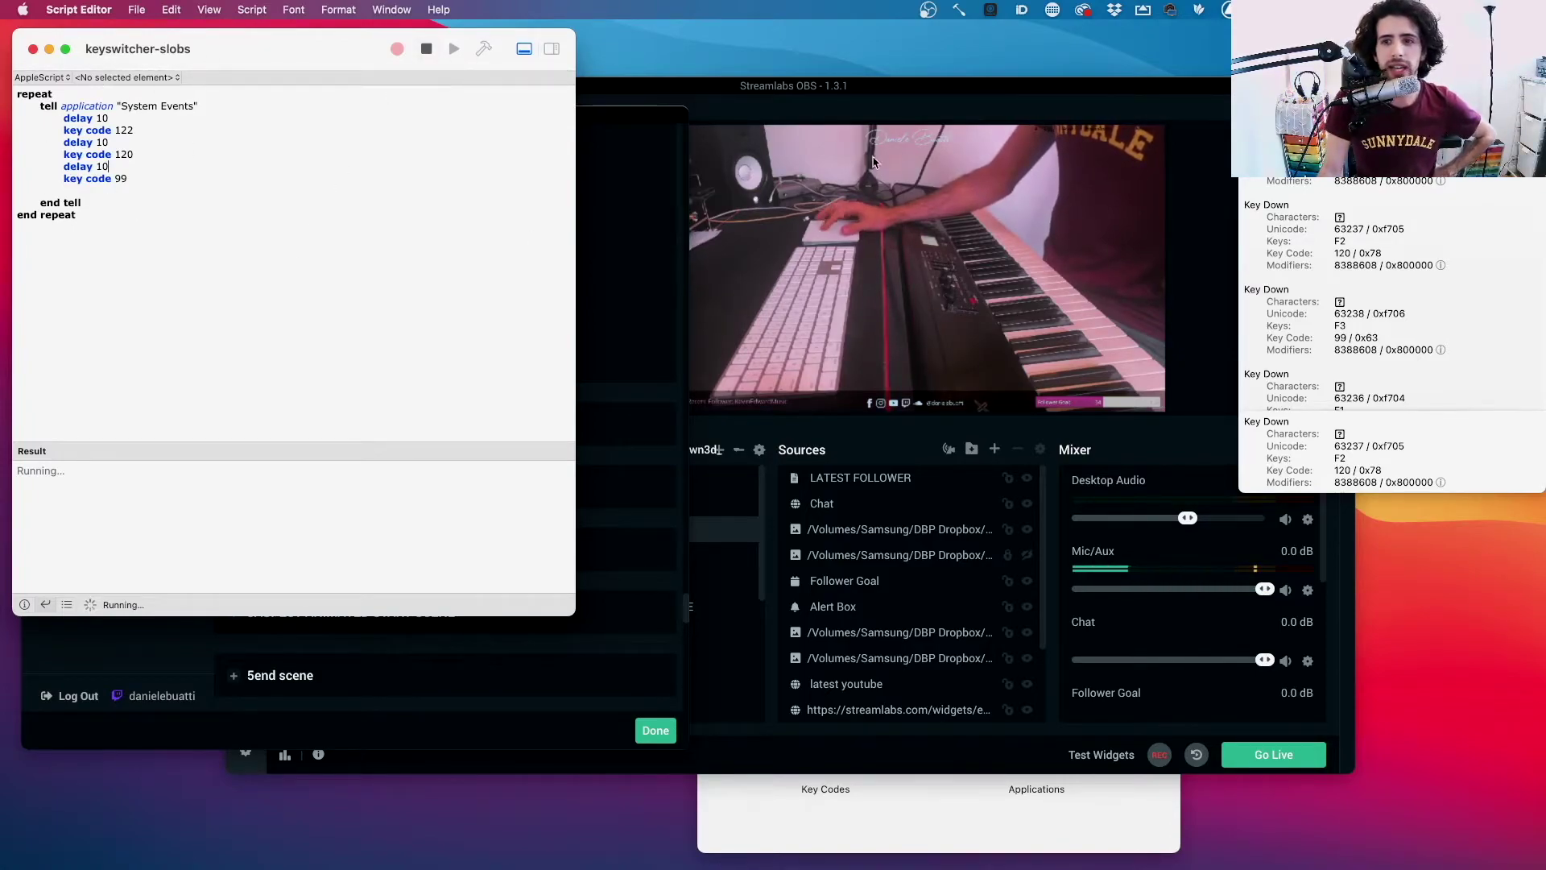
left_click_drag(981, 97, 832, 85)
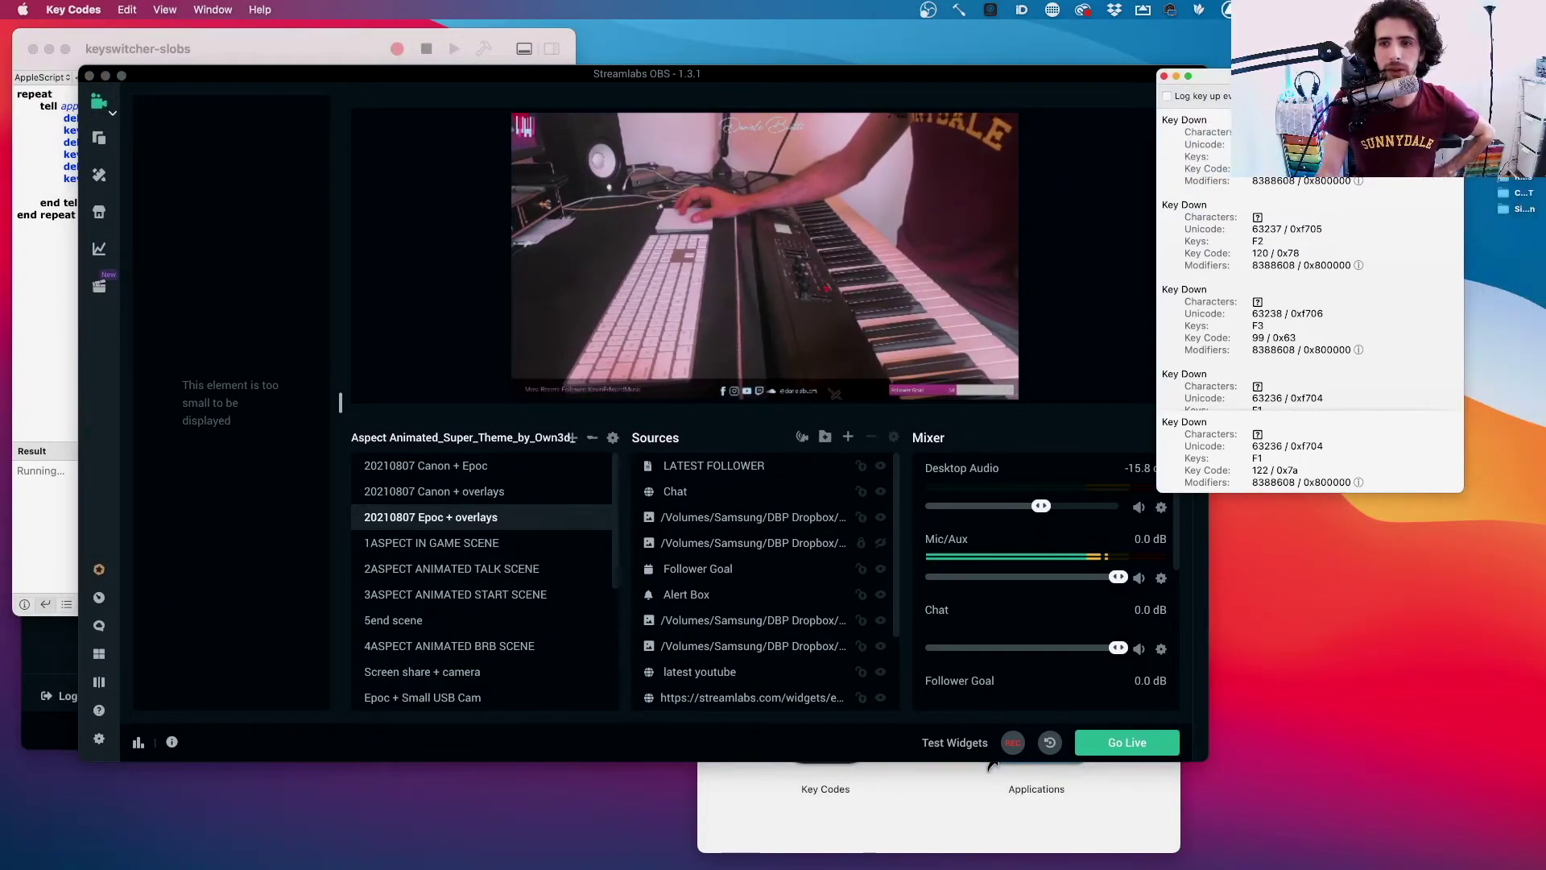
Stop the script, clear the Key Codes log, and test a key press there
left_click(295, 51)
left_click(426, 48)
left_click(1064, 91)
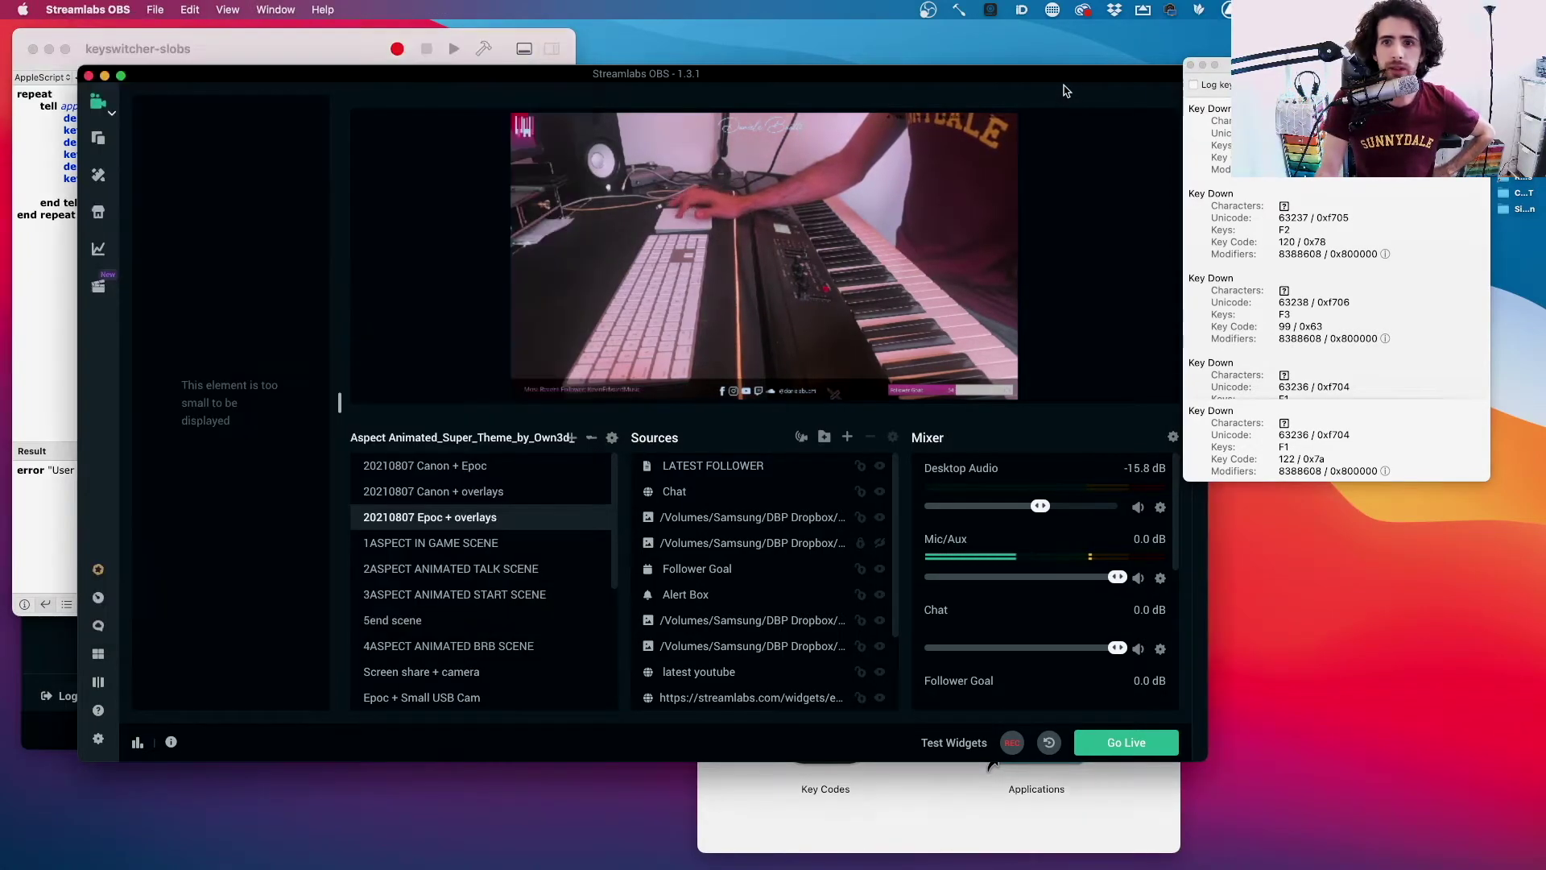
left_click(1289, 97)
key("super+k")
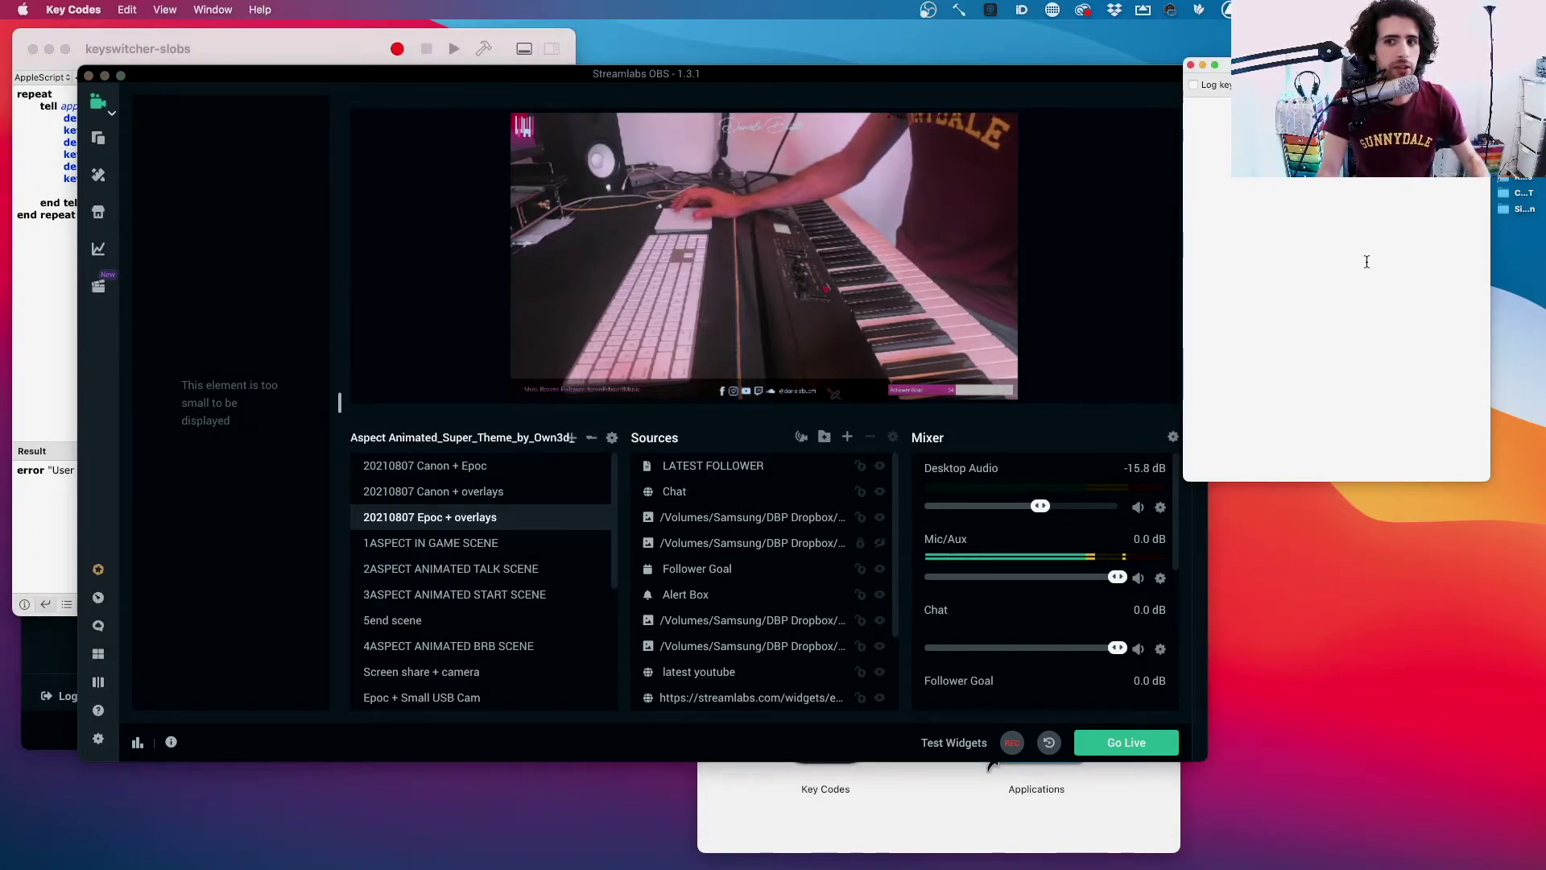
key("a")
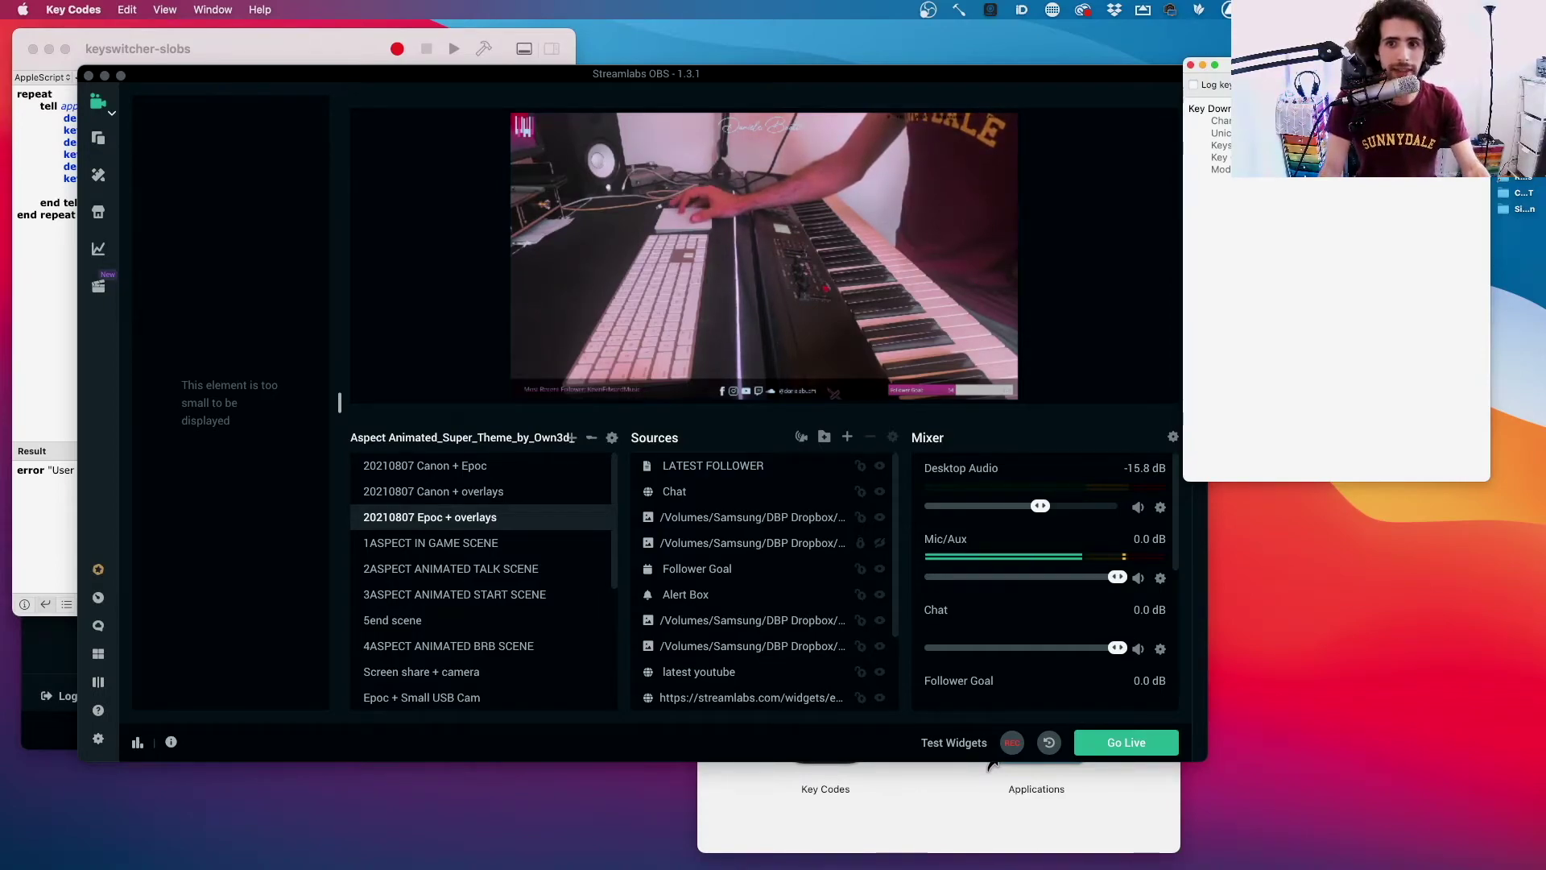
key("super+Tab")
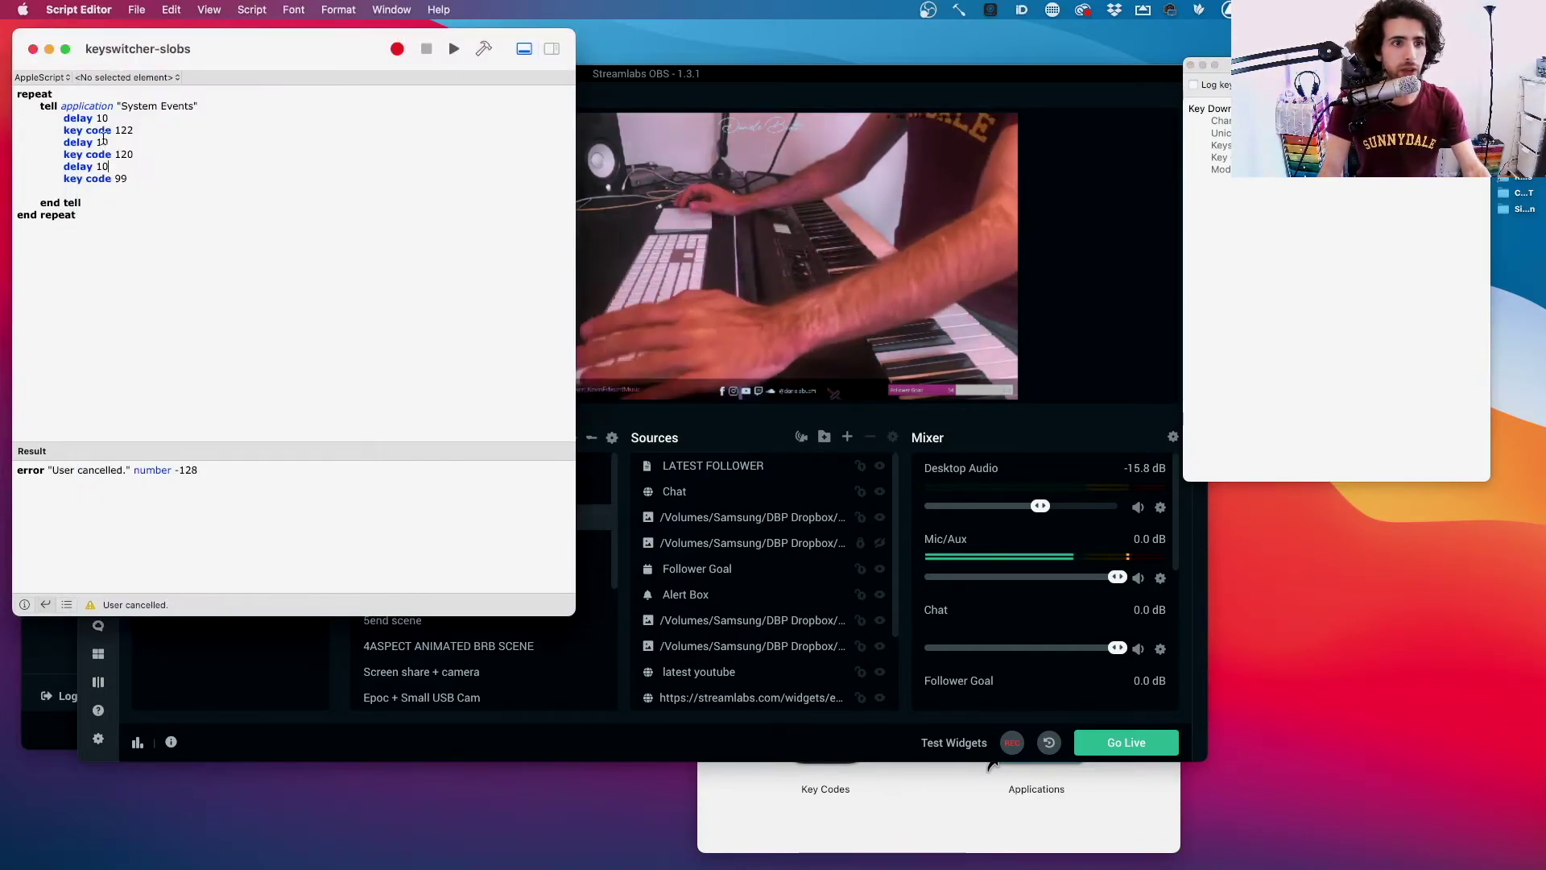
Press F2 and F3 in Key Codes to confirm they produce key codes 120 and 99
double_click(124, 130)
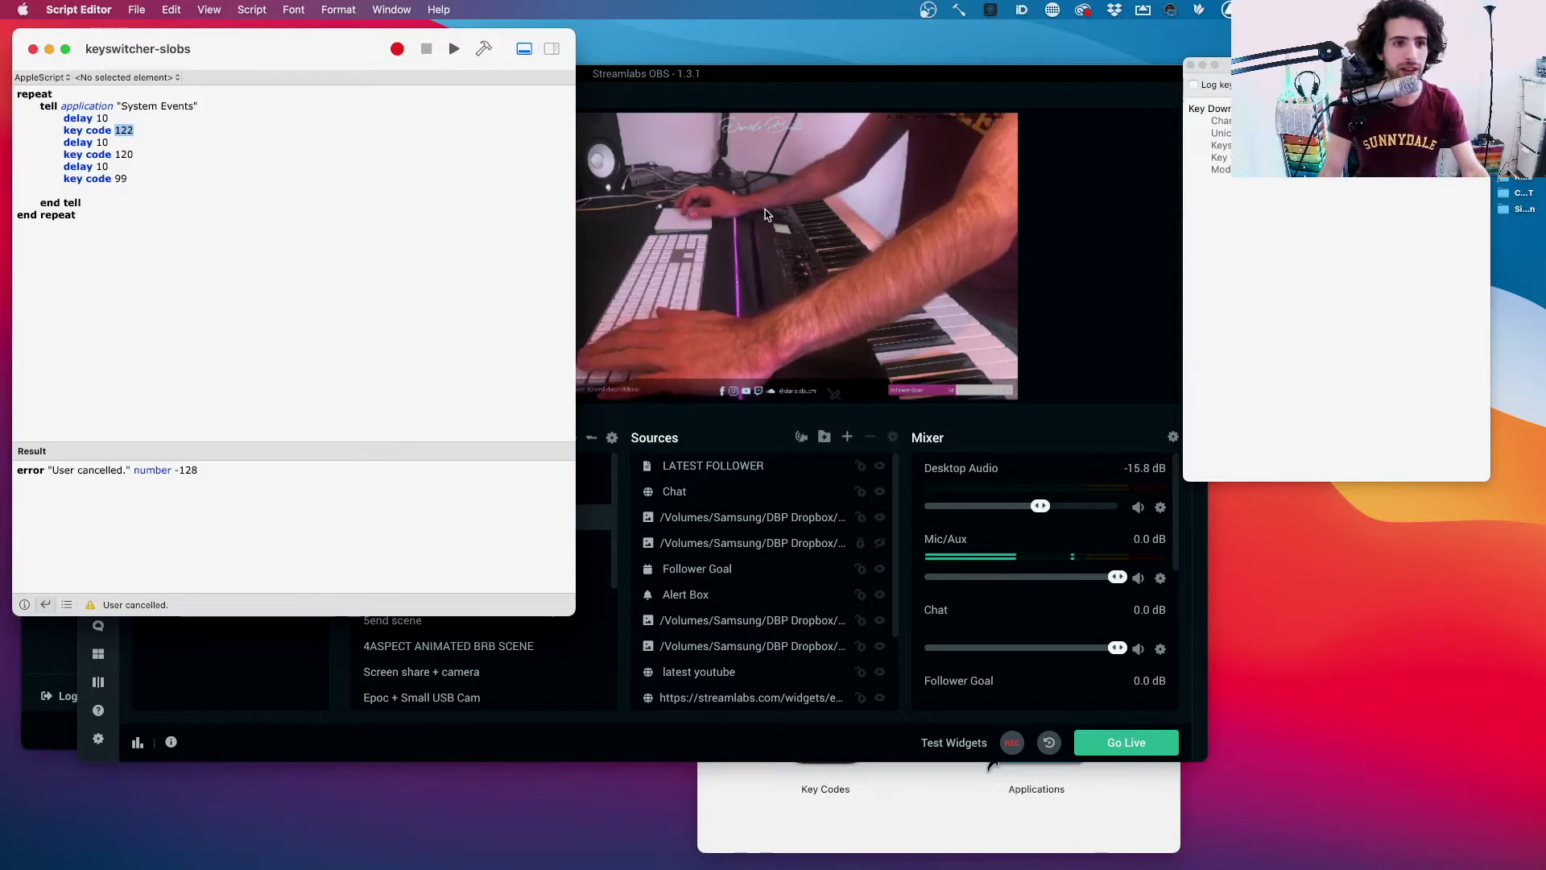
left_click(1313, 261)
key("F2")
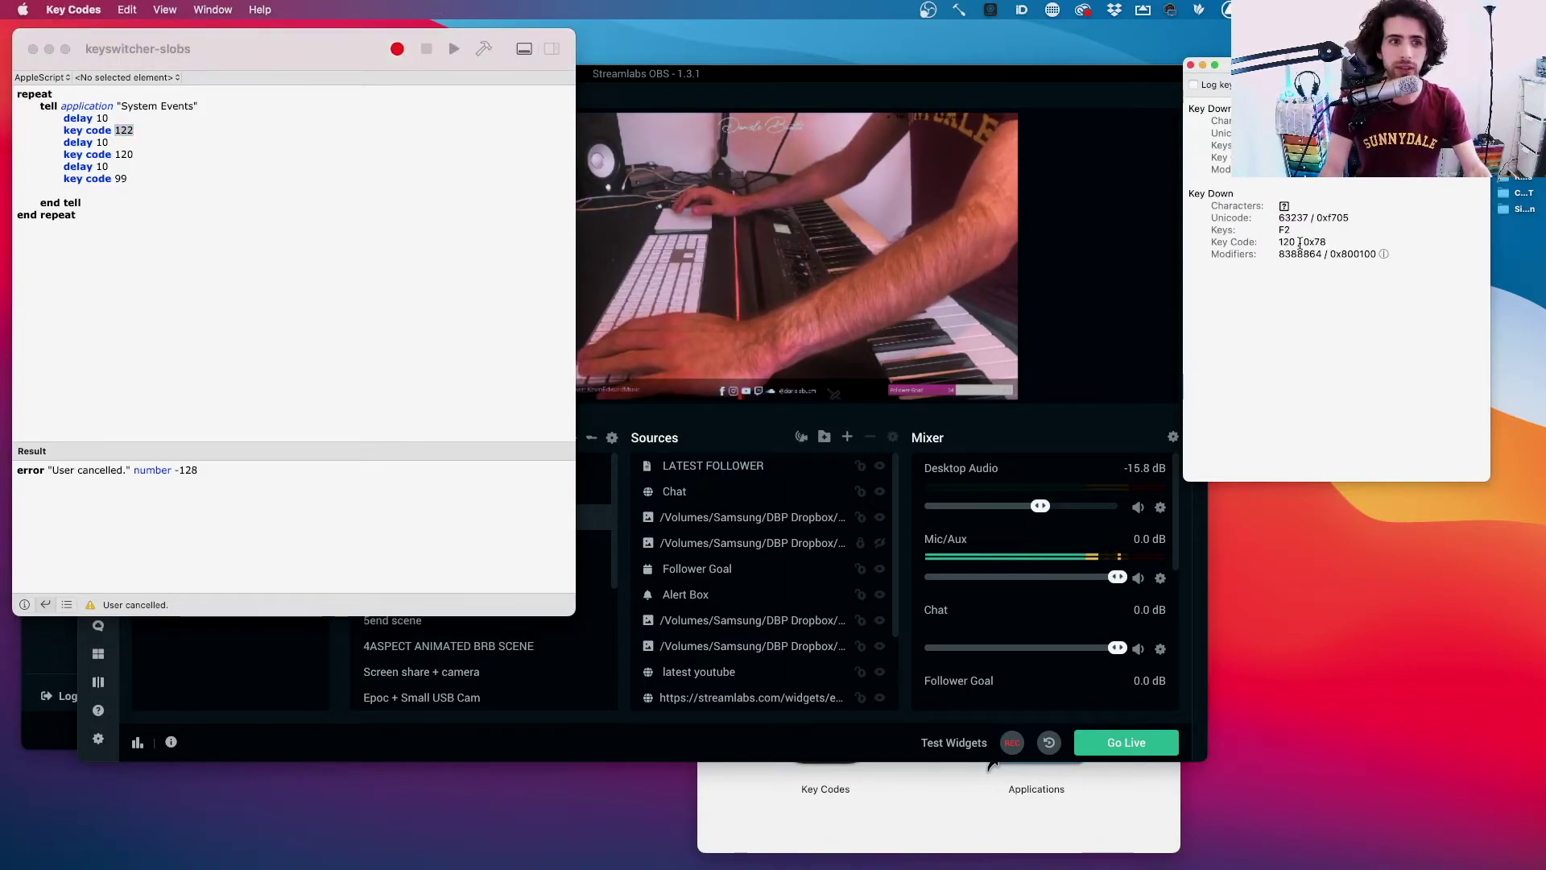
key("super+Tab")
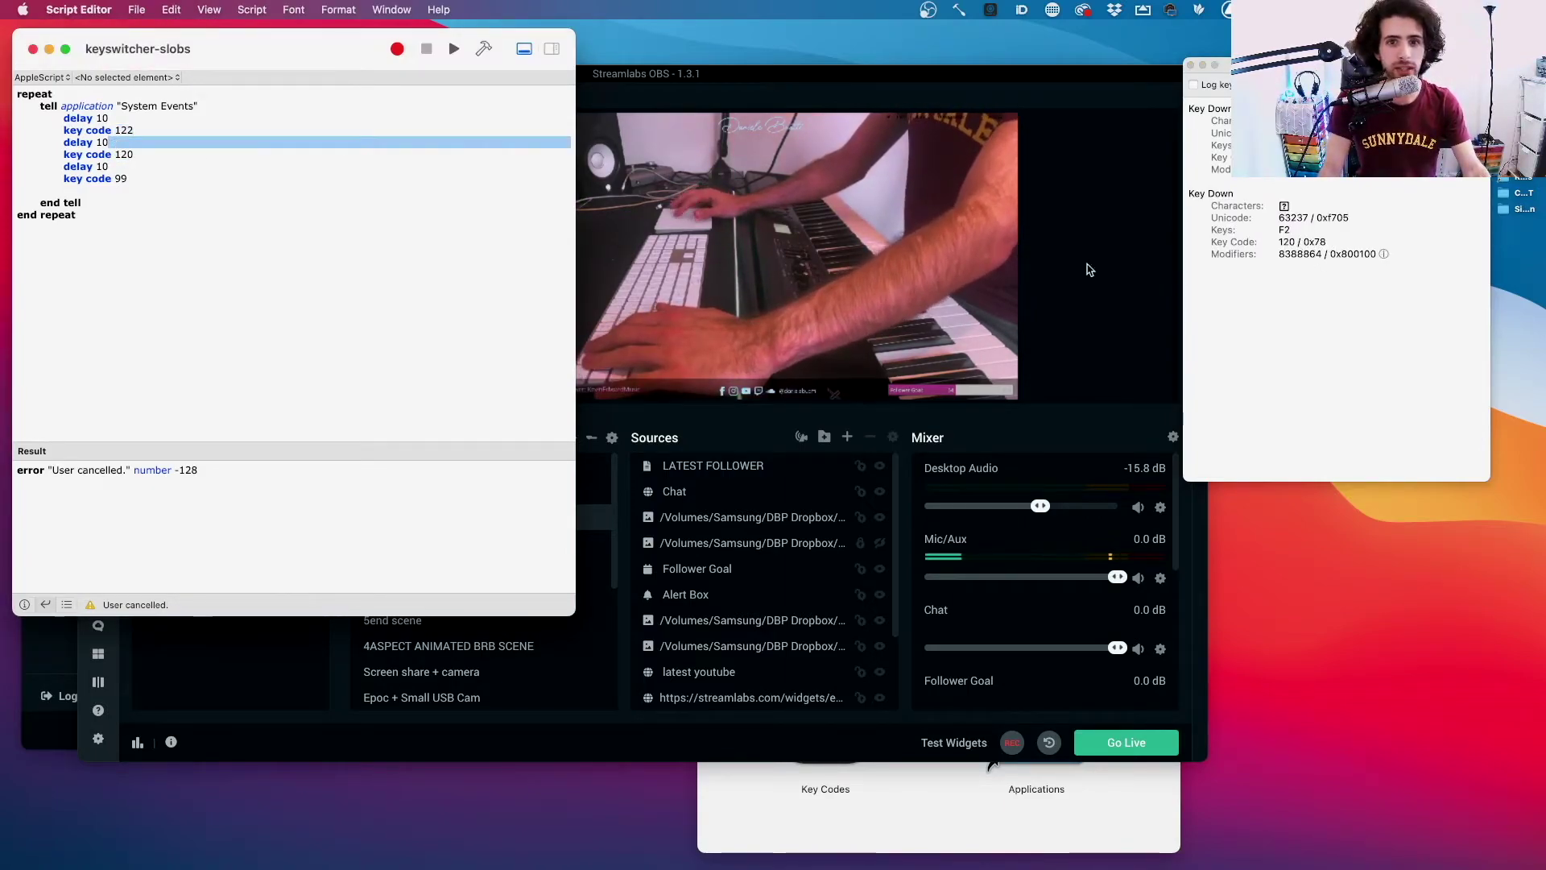
left_click(1211, 323)
key("F3")
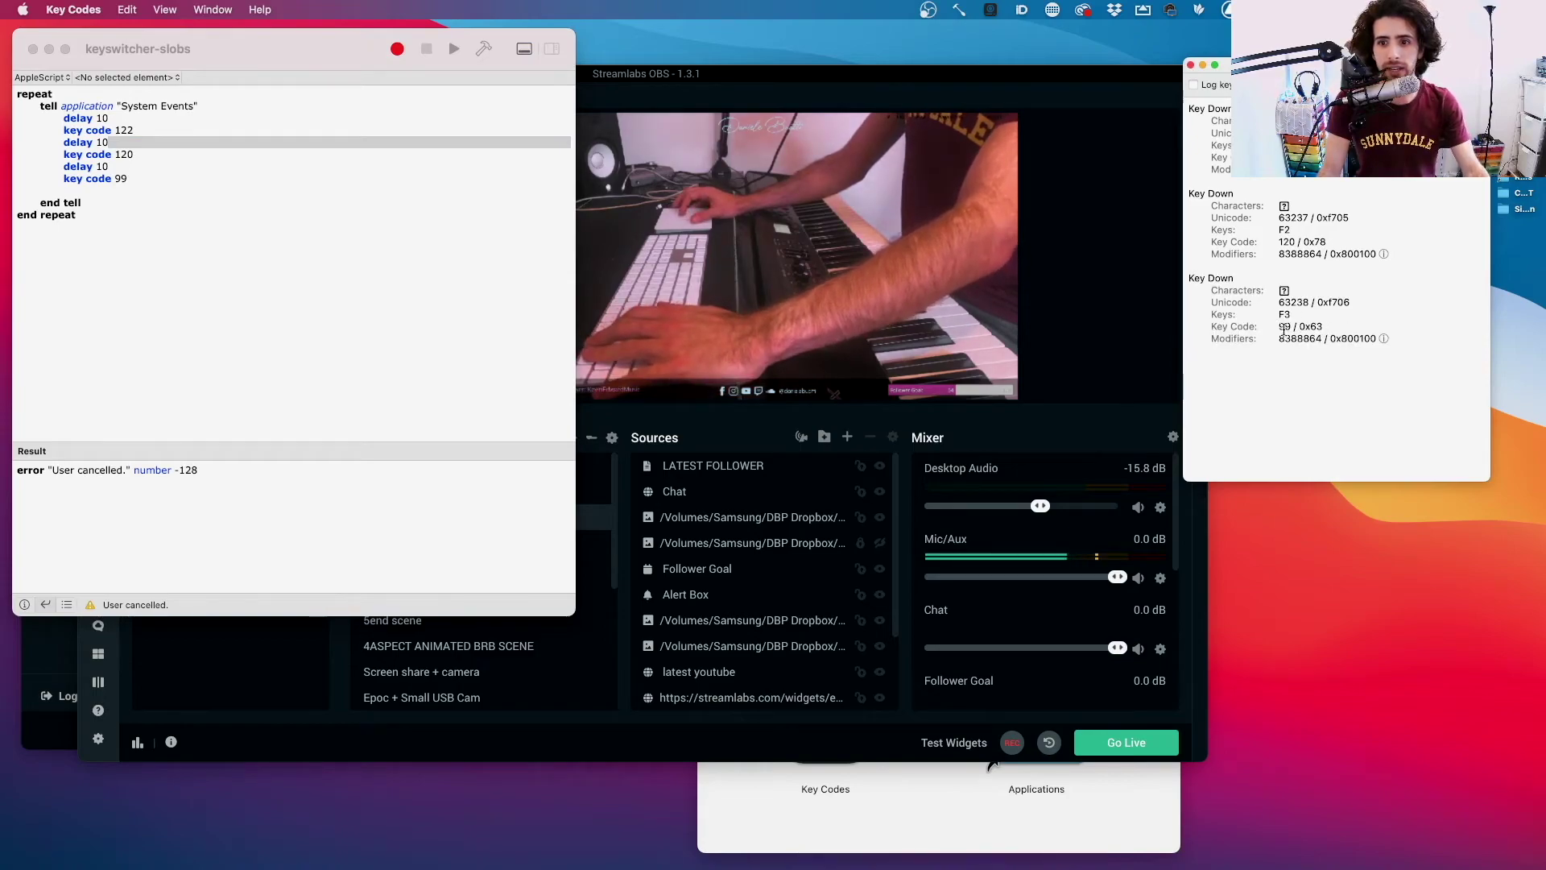
left_click(263, 217)
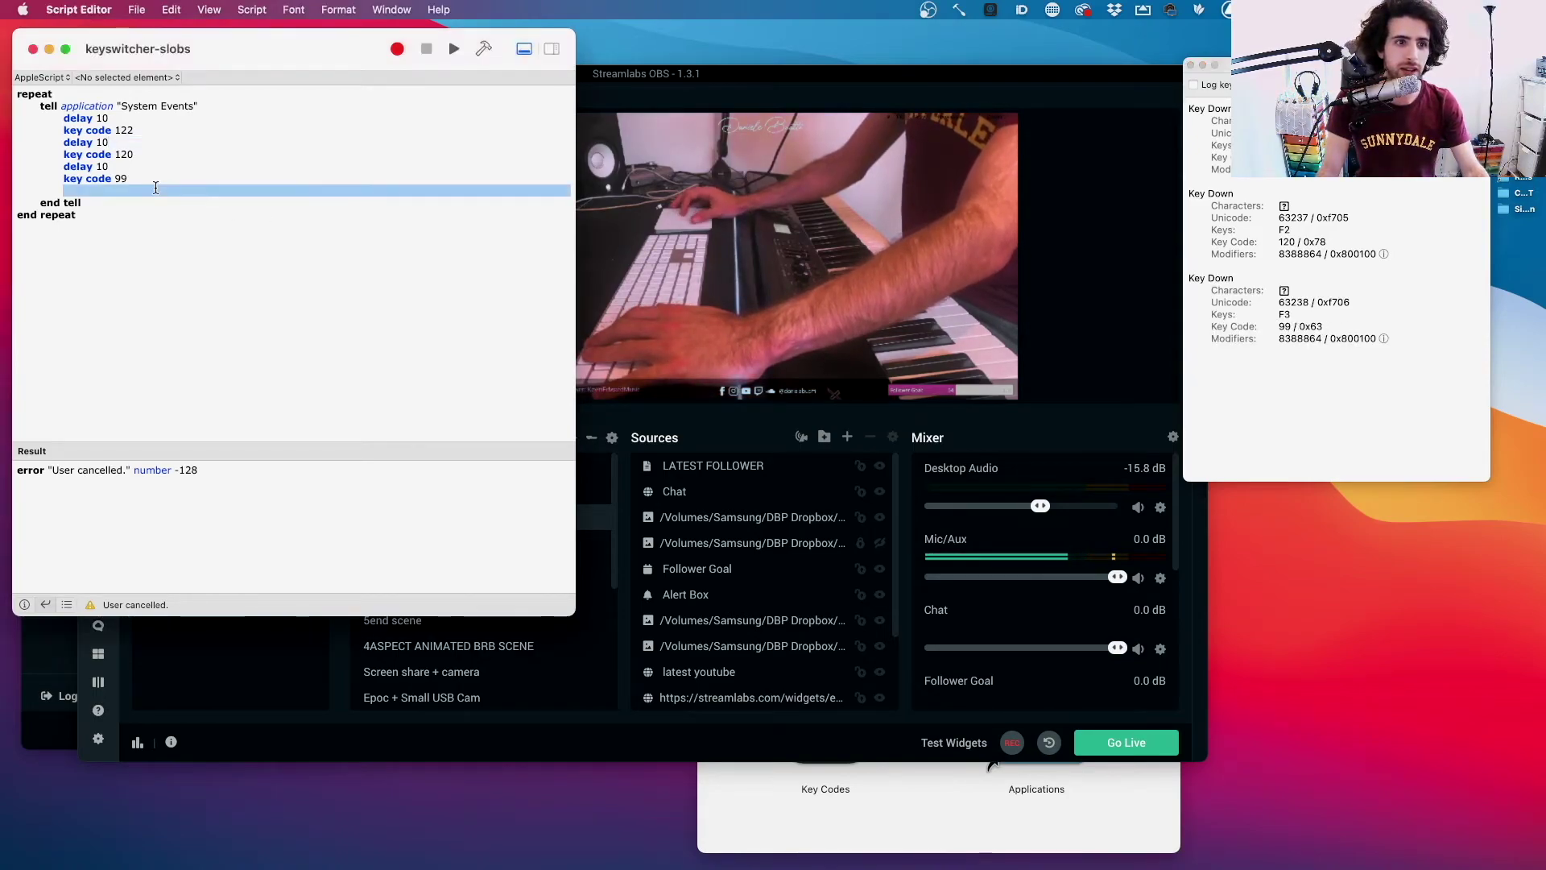
Switch Streamlabs OBS to the 1ASPECT IN GAME SCENE scene and move its window down
key("super+Tab")
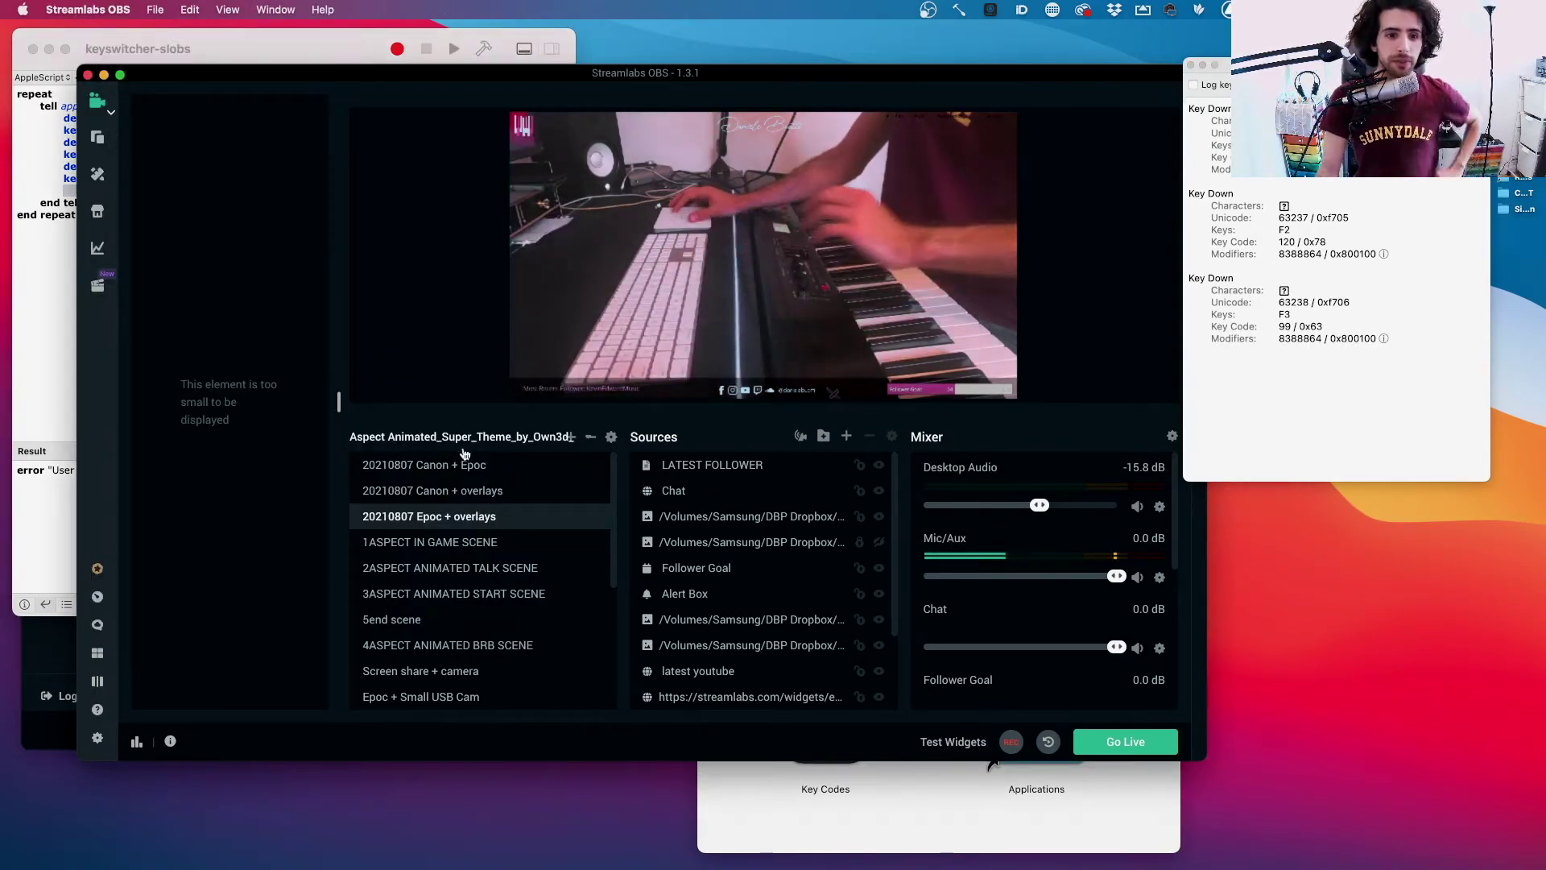
left_click(472, 542)
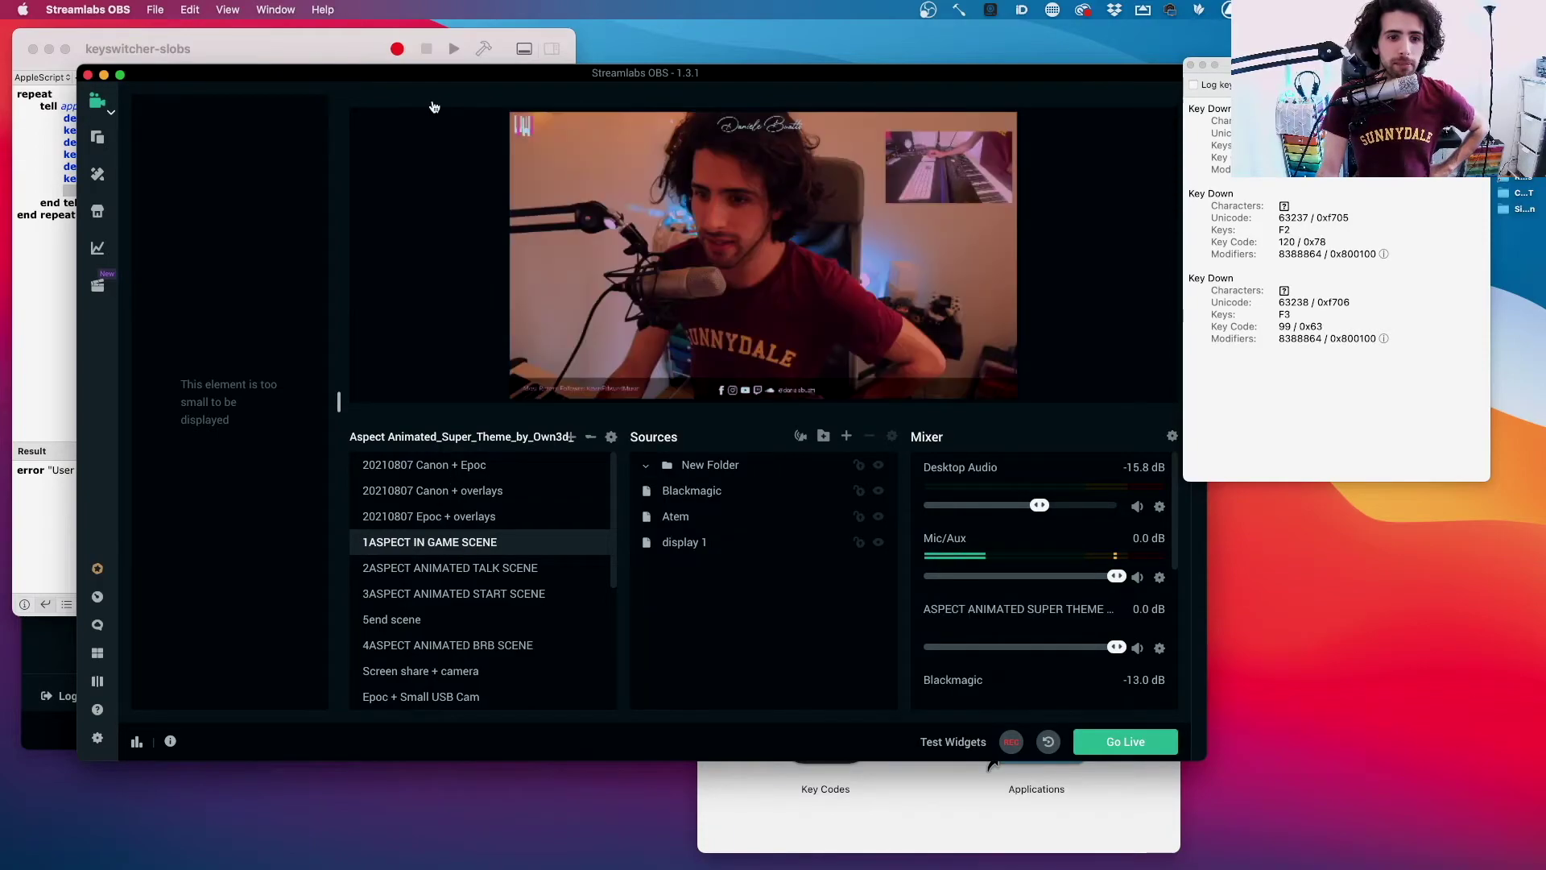
left_click_drag(441, 77, 658, 825)
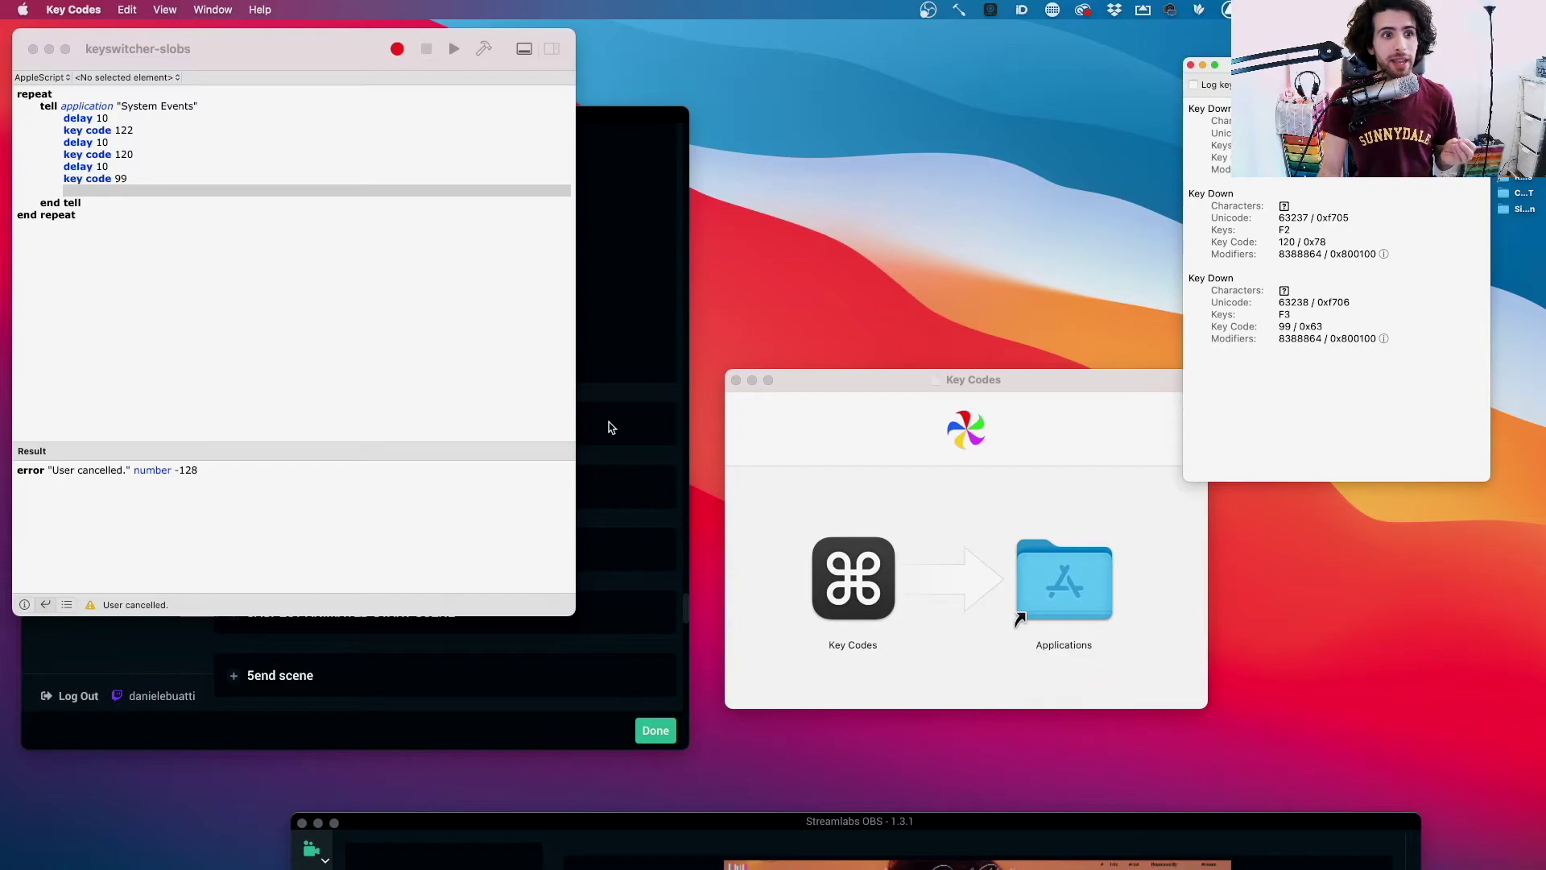
key("cmd+Tab")
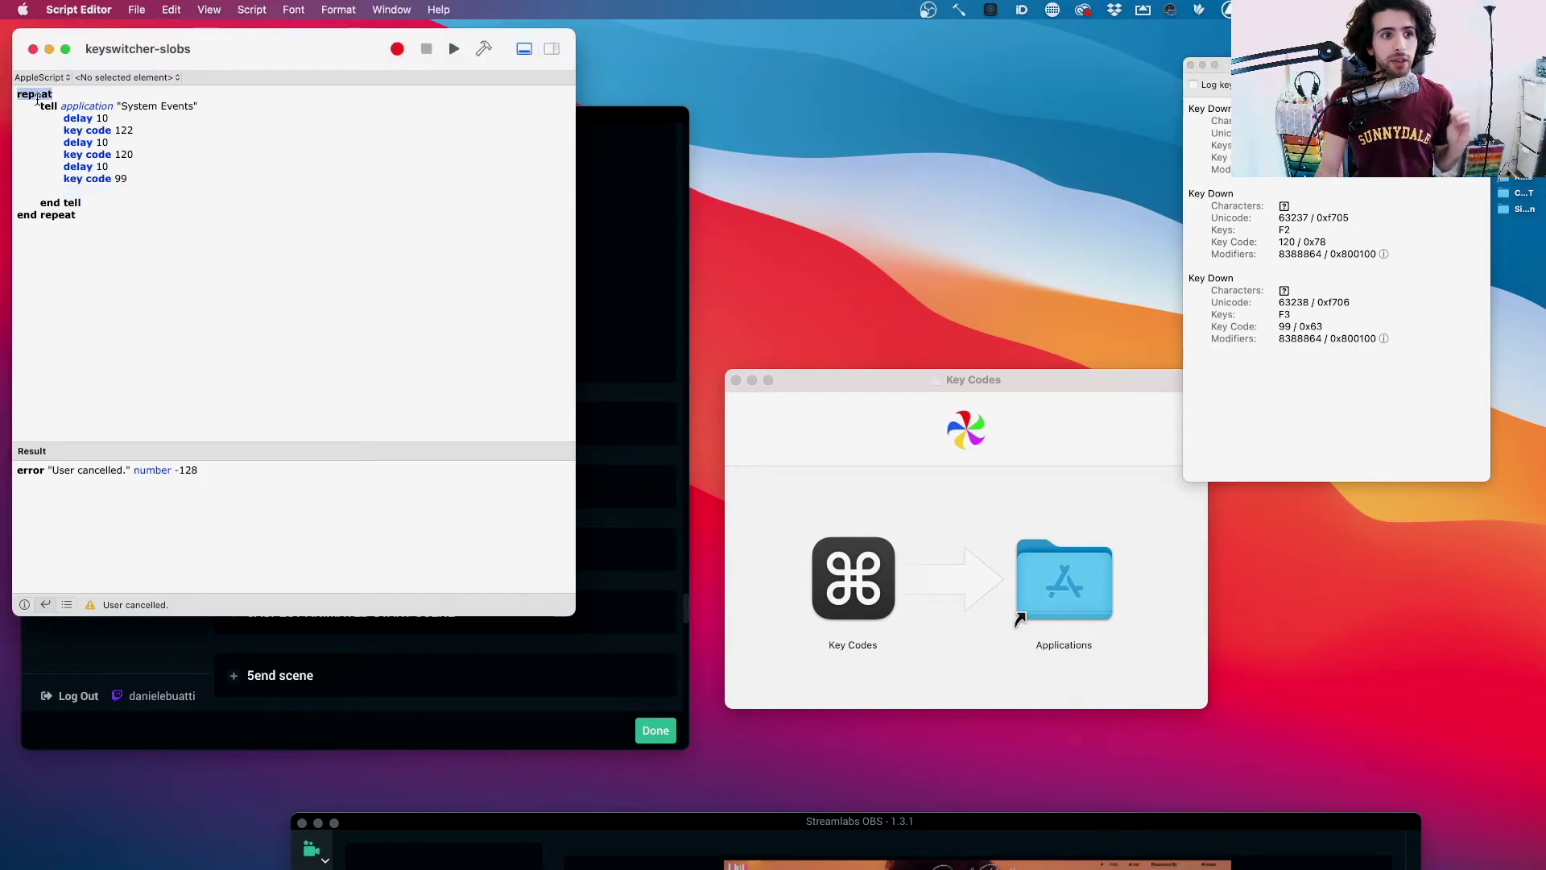
left_click(72, 153)
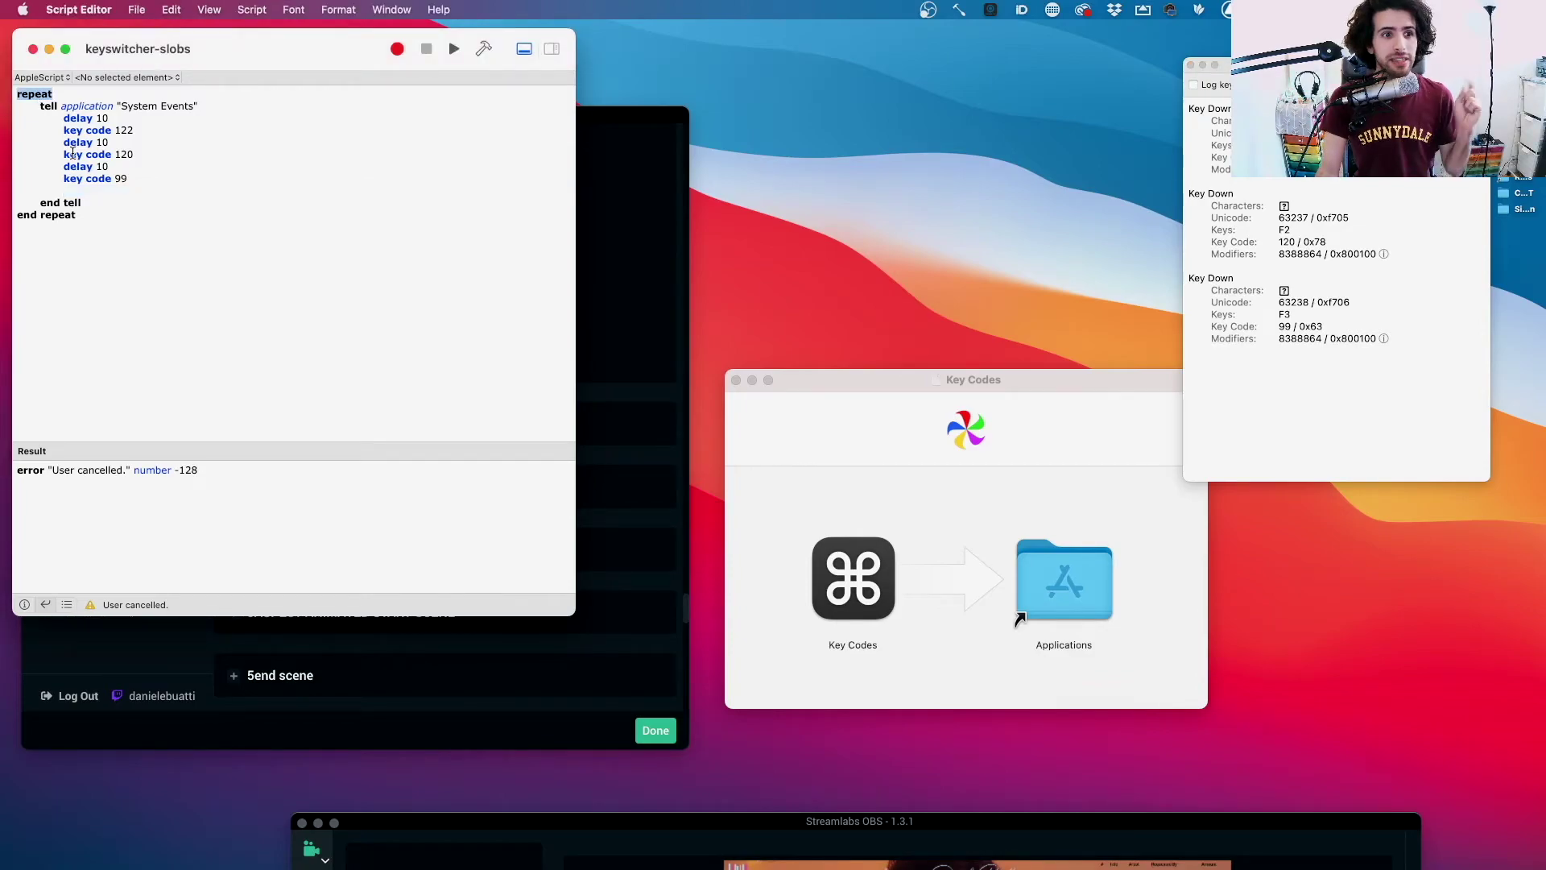
double_click(102, 118)
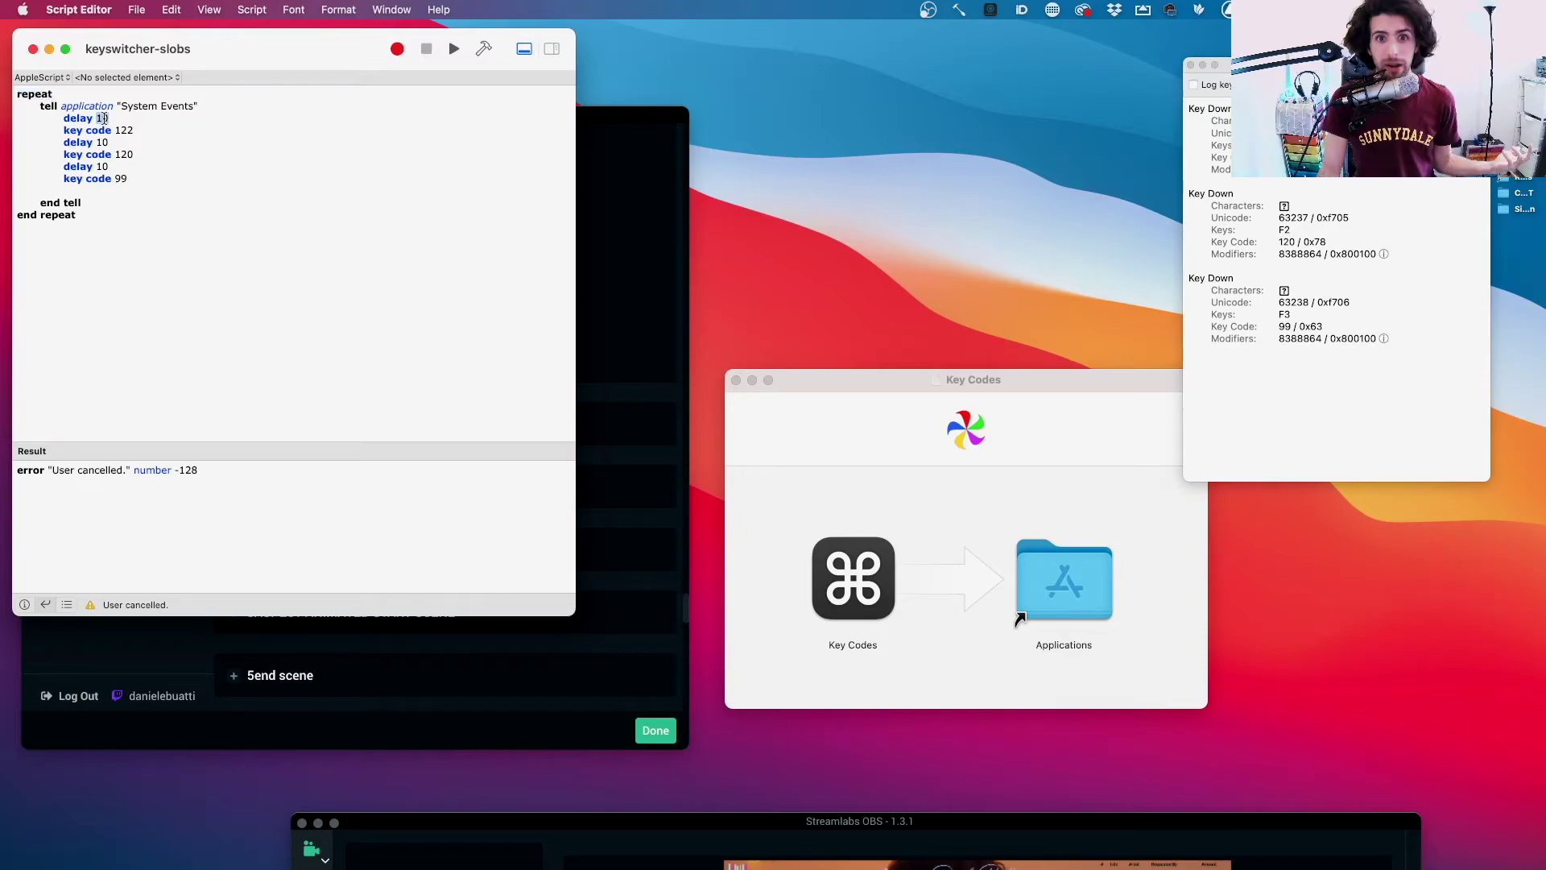
left_click(653, 261)
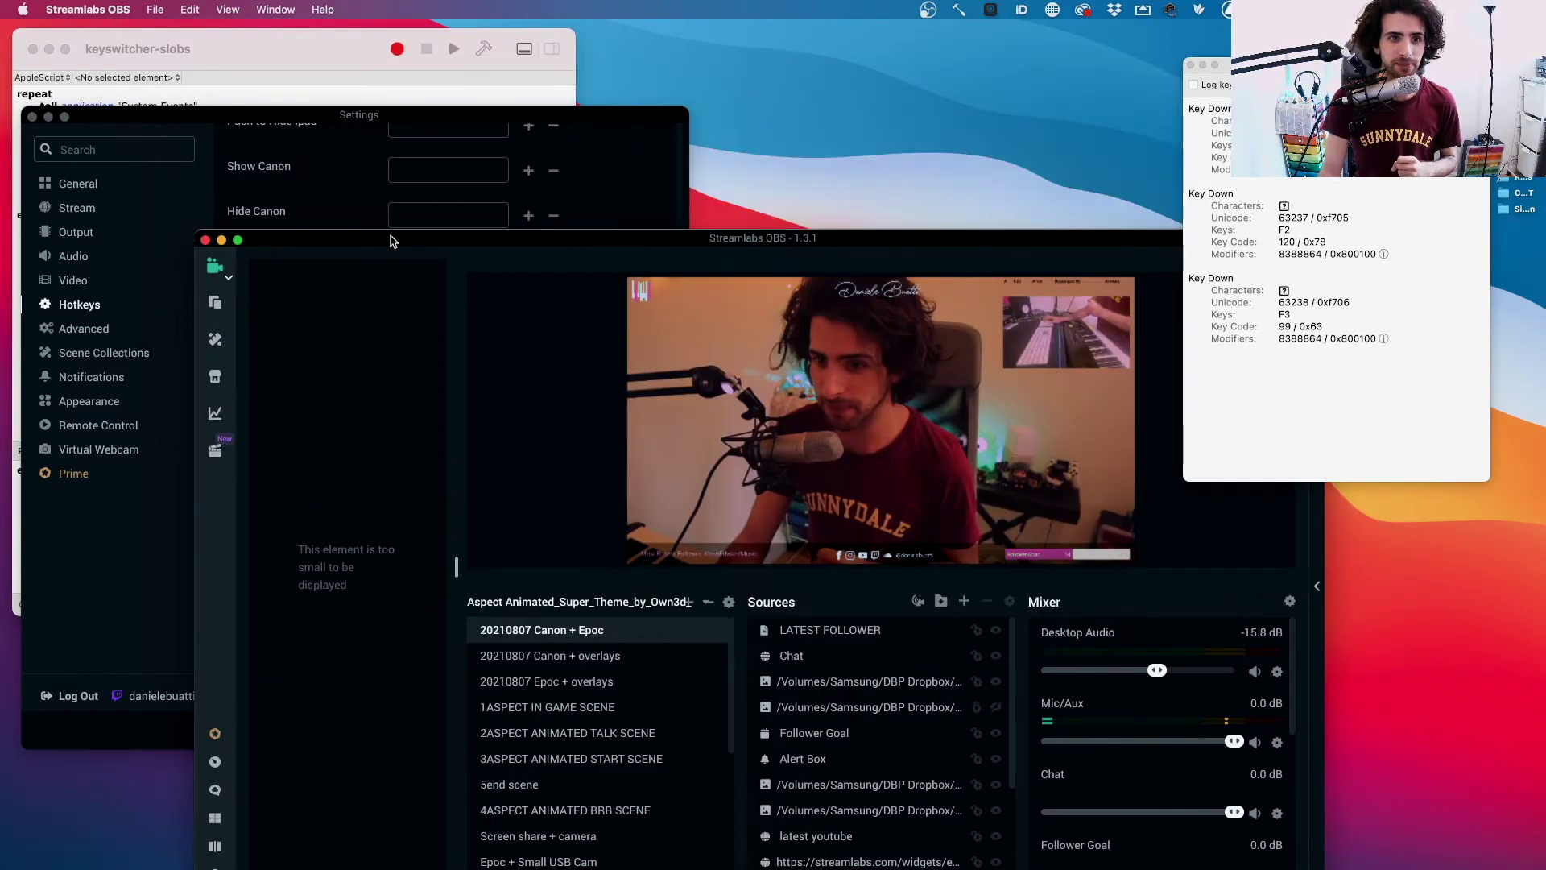
left_click_drag(374, 136, 380, 632)
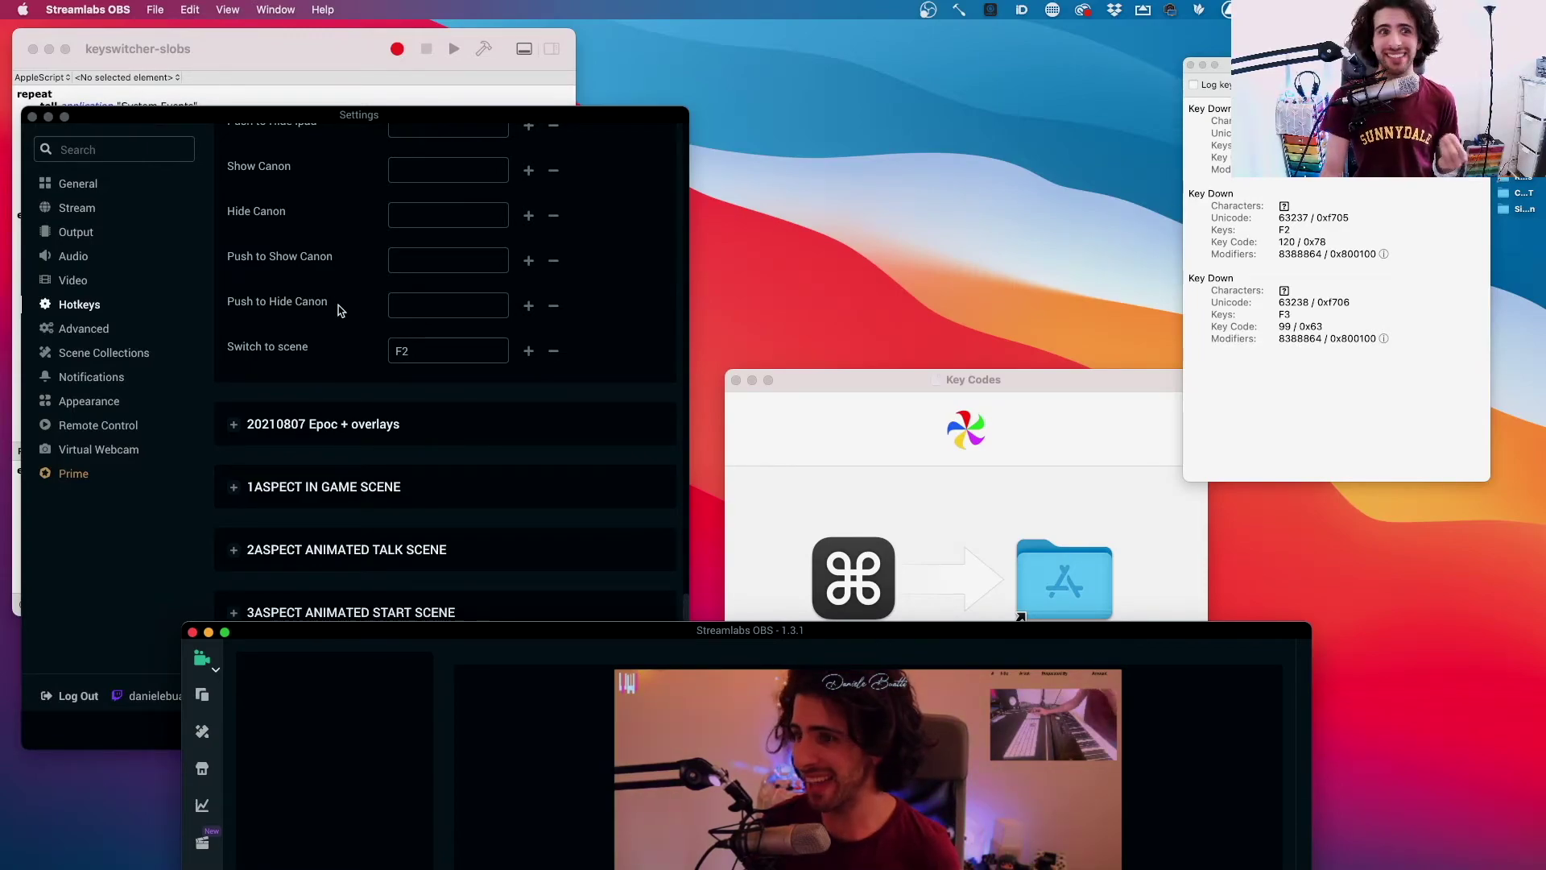
left_click(347, 45)
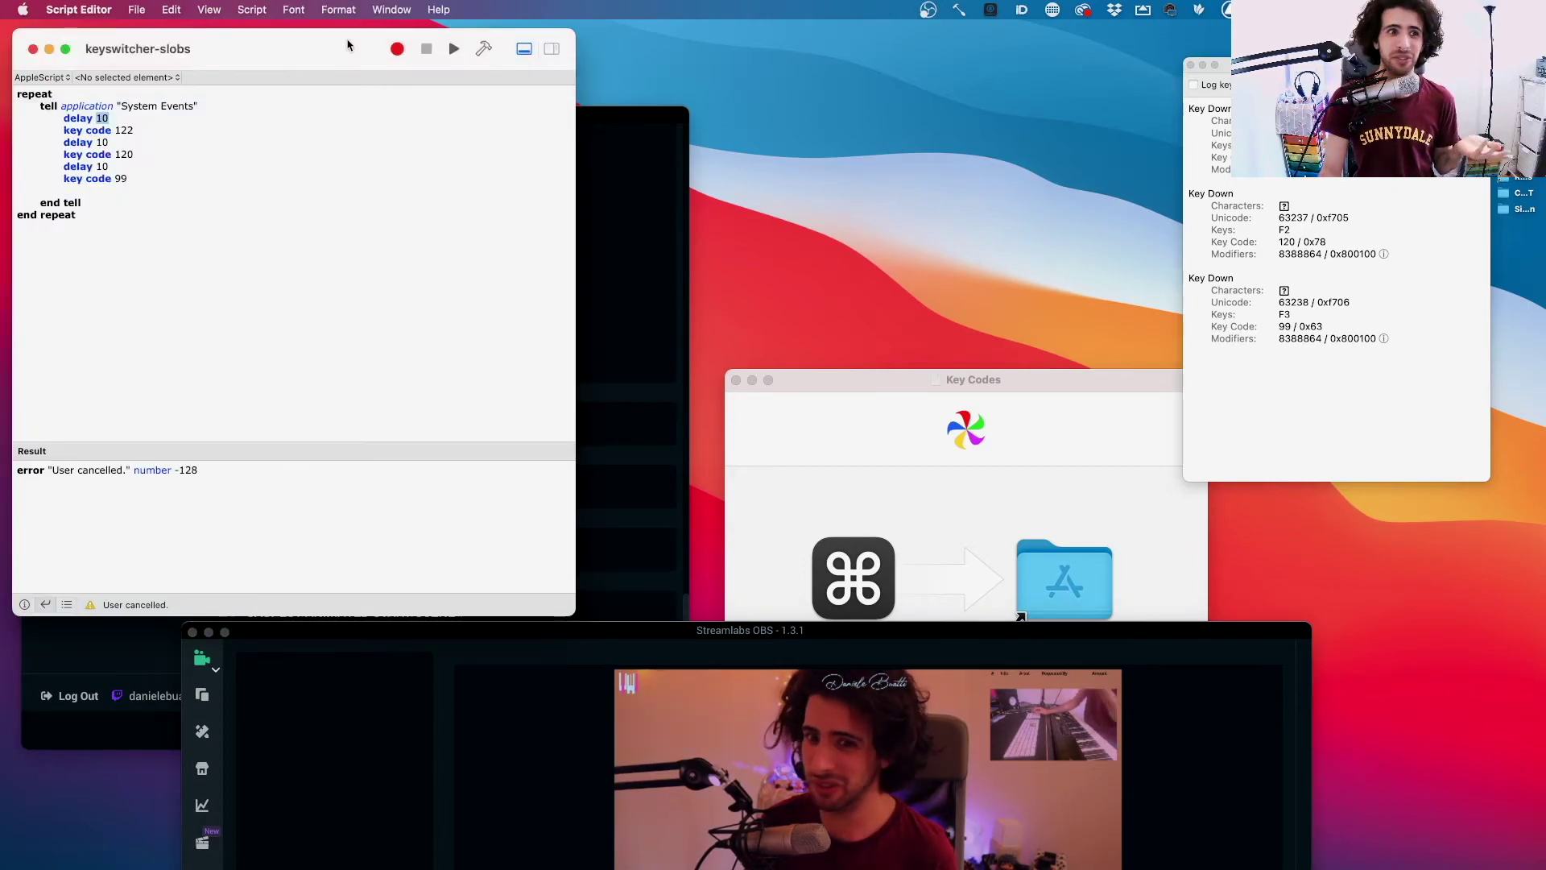
left_click(1381, 272)
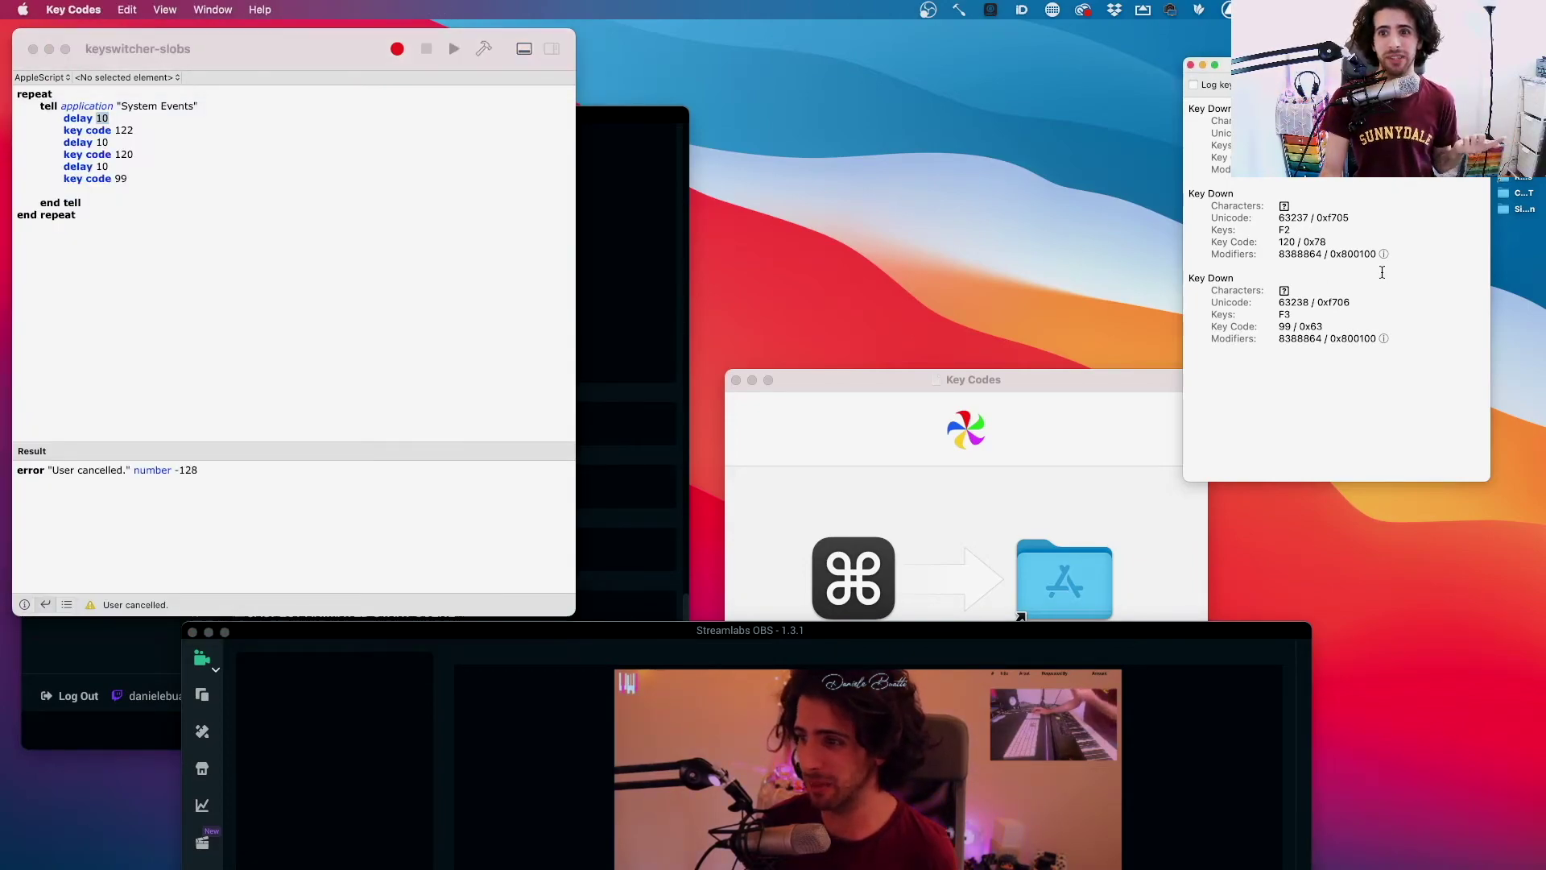